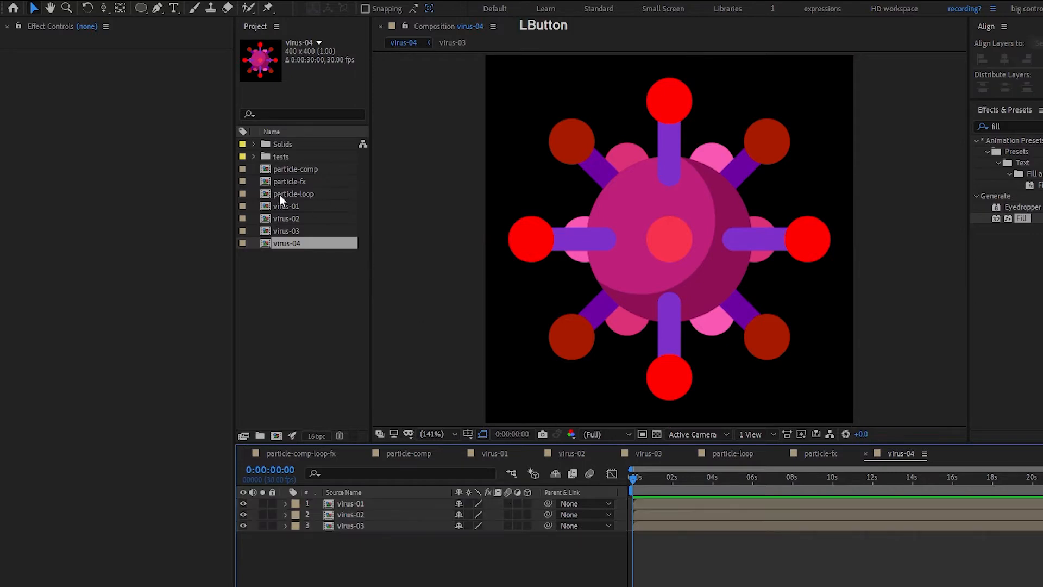
- Rename the virus-04 composition as virus-00
key(Return)
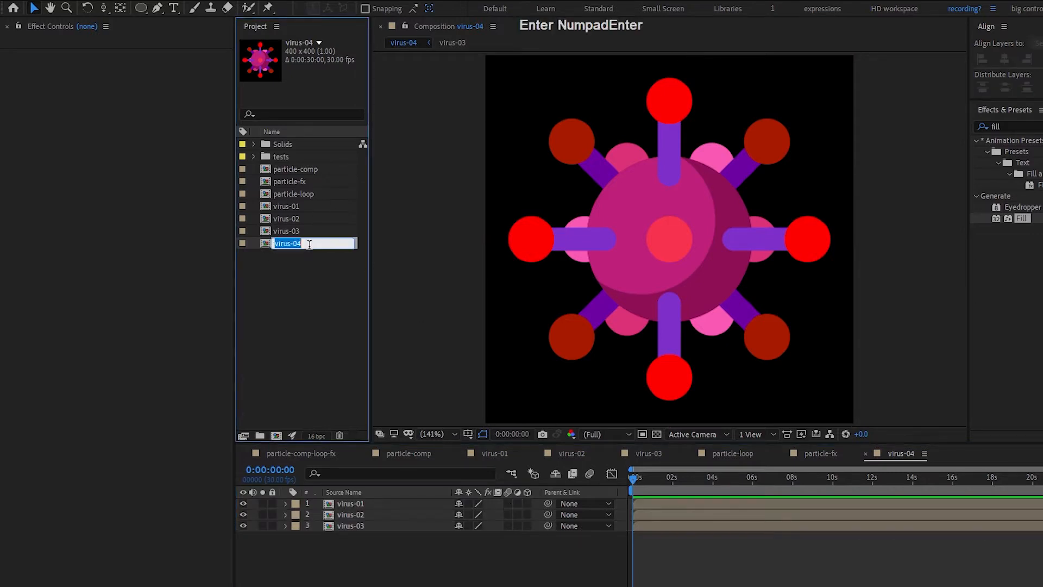
key(Right)
key(BackSpace)
text(0)
key(KP_Enter)
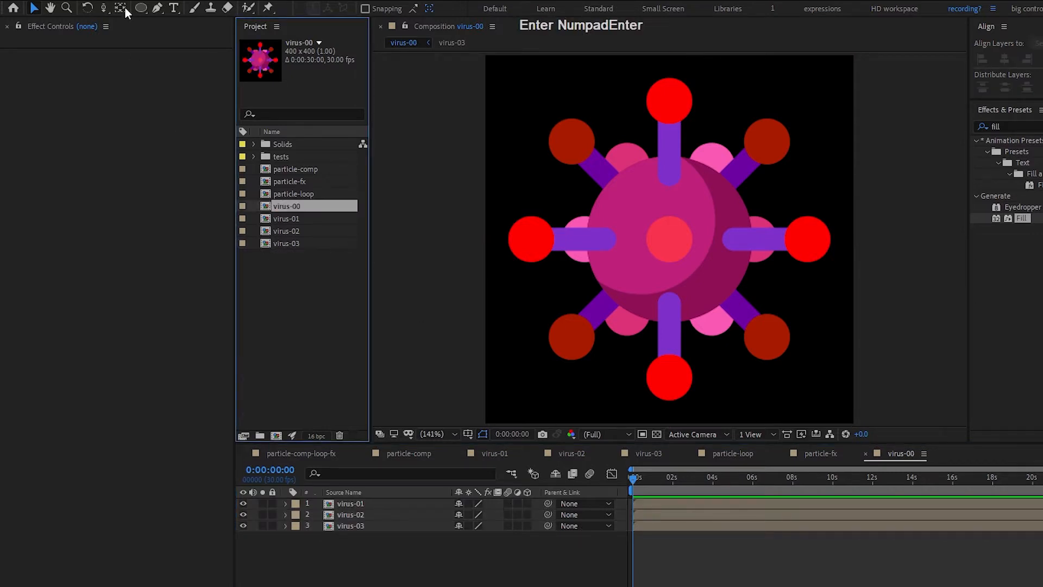
- Add a null object to the virus-00 composition and name it controller
click(384, 574)
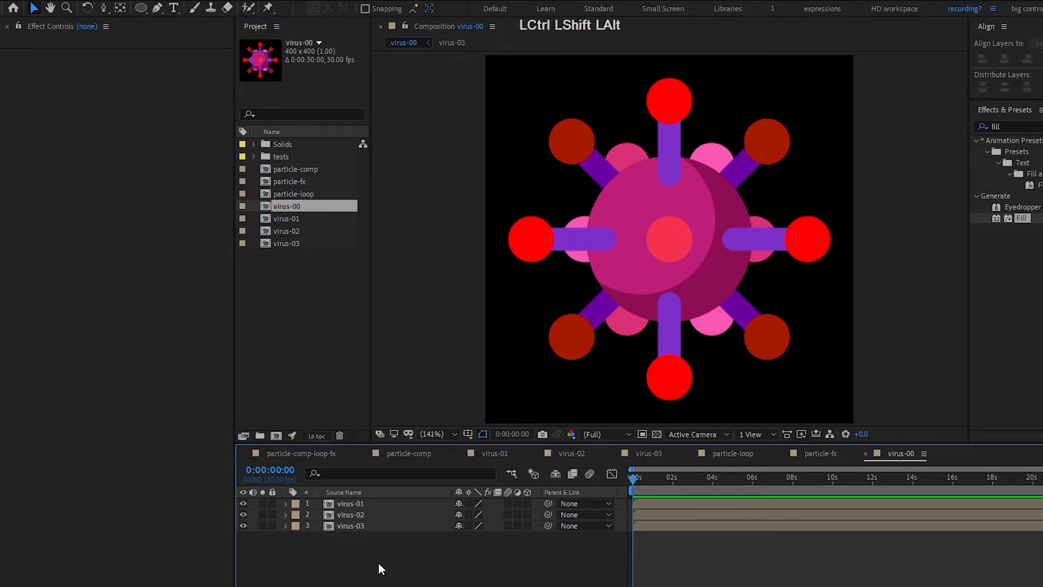
key(ctrl+alt+shift+y)
click(348, 504)
key(KP_Enter)
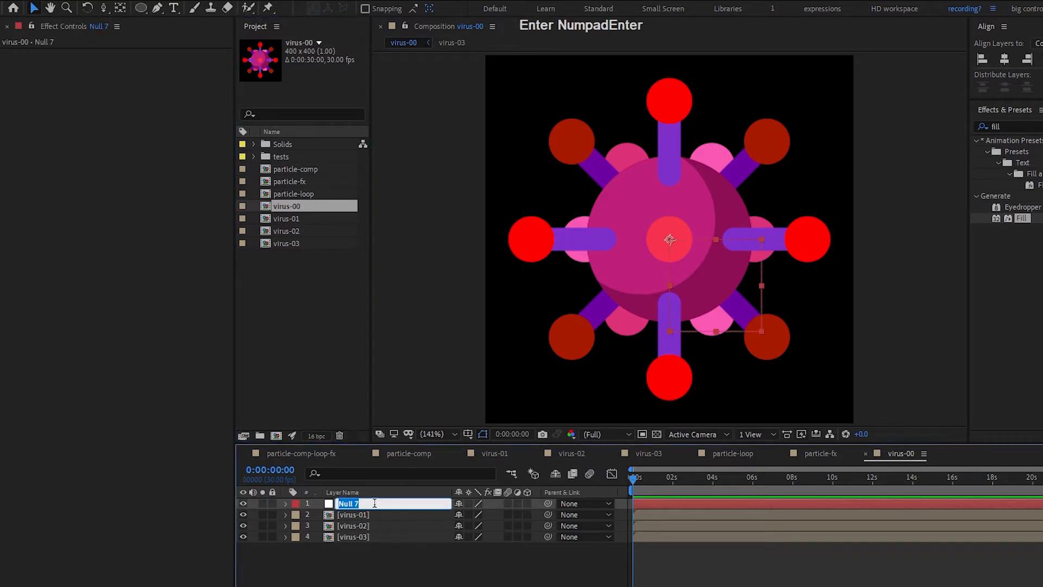
text(controller)
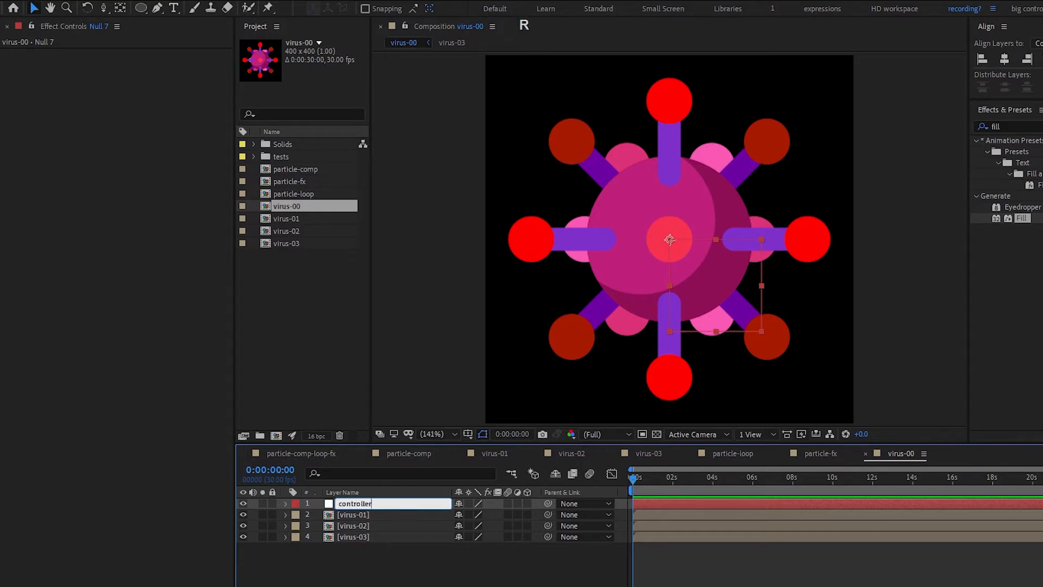
click(374, 496)
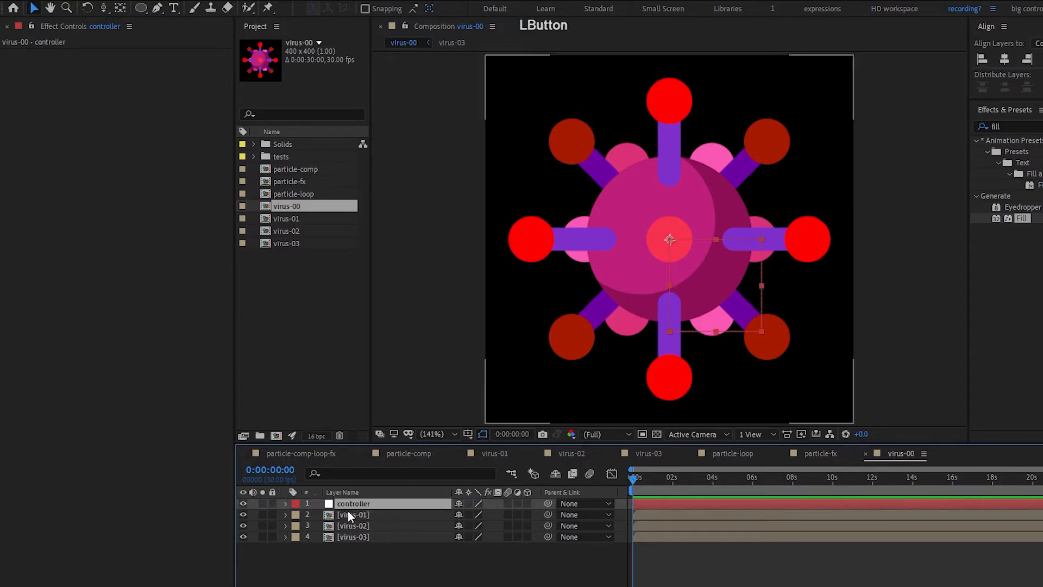
click(366, 581)
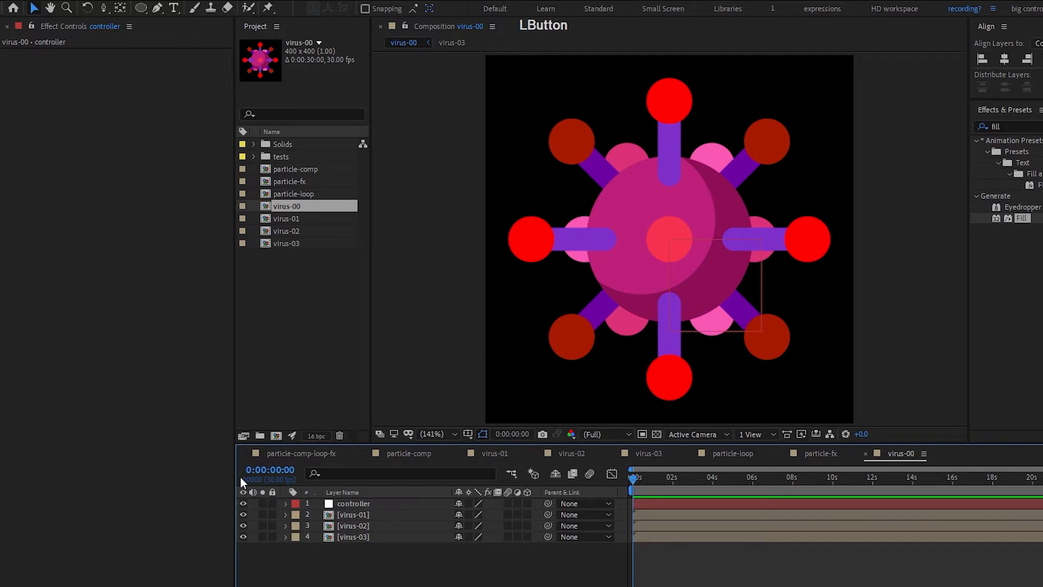
- Add a Slider Control effect to the controller layer and name it Layer selector
click(356, 505)
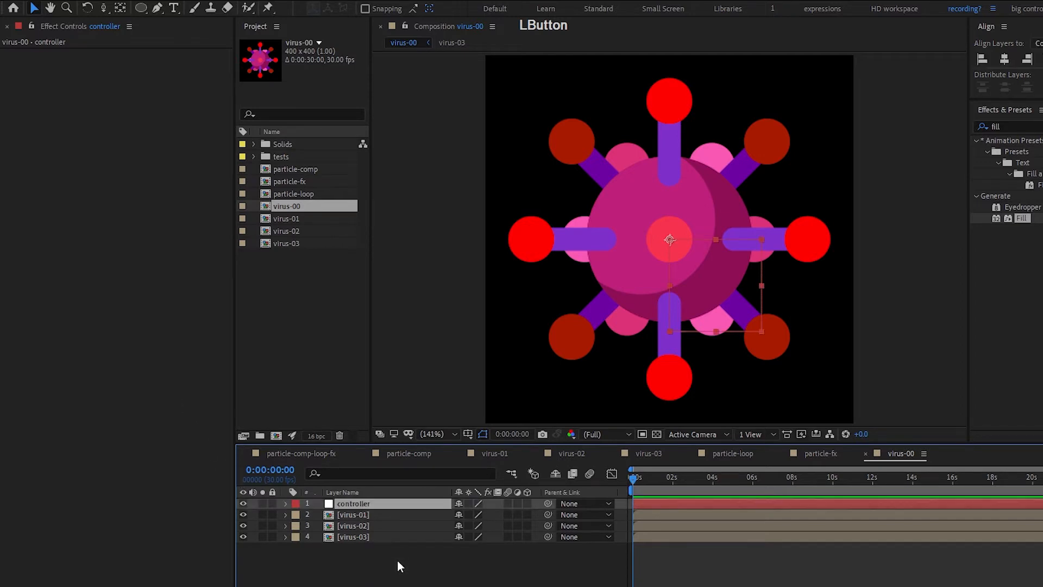
right_click(375, 503)
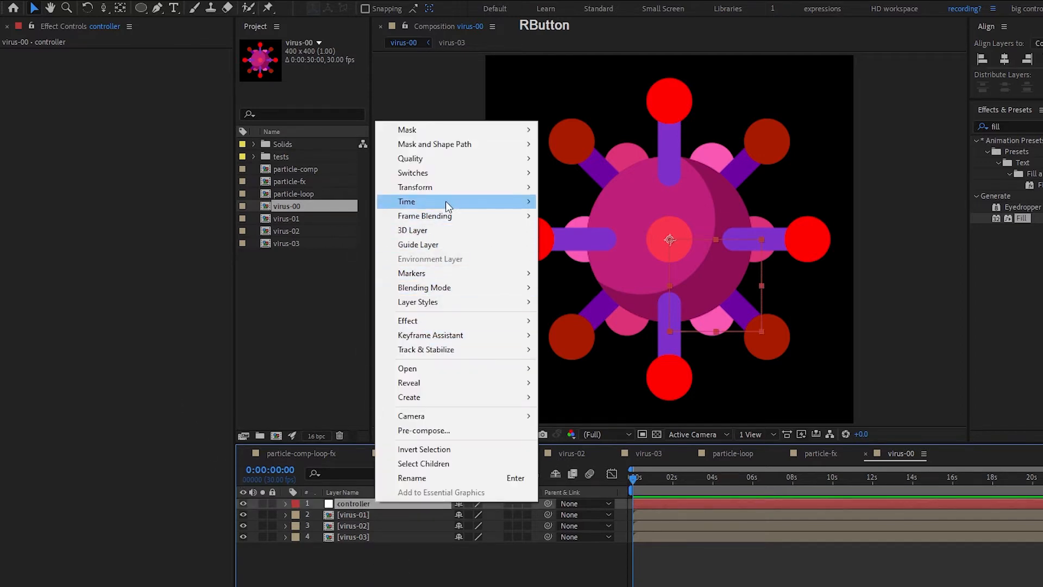
mouse_move(509, 324)
mouse_move(701, 461)
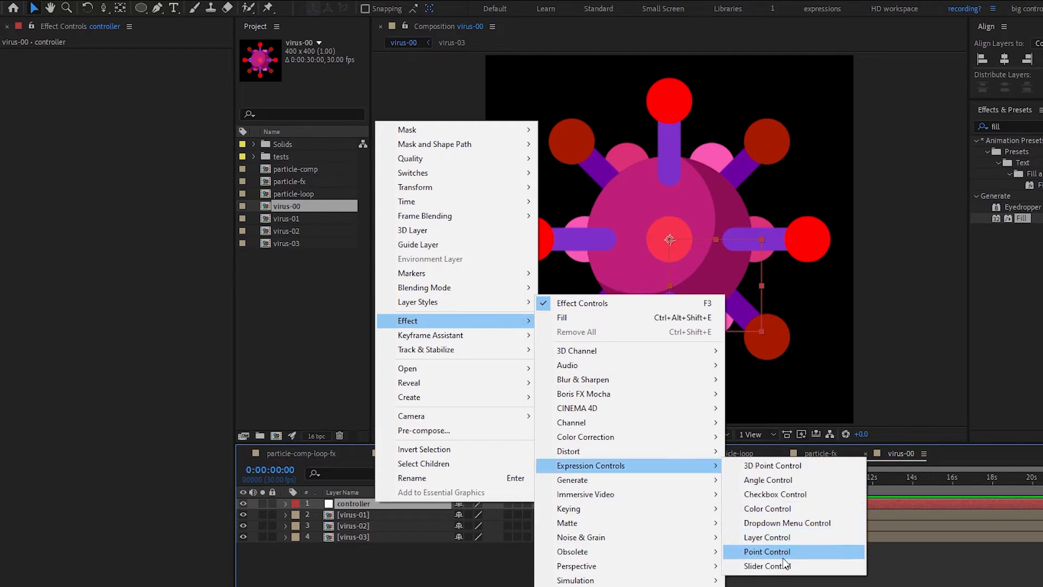
click(765, 564)
key(Return)
text(Lay)
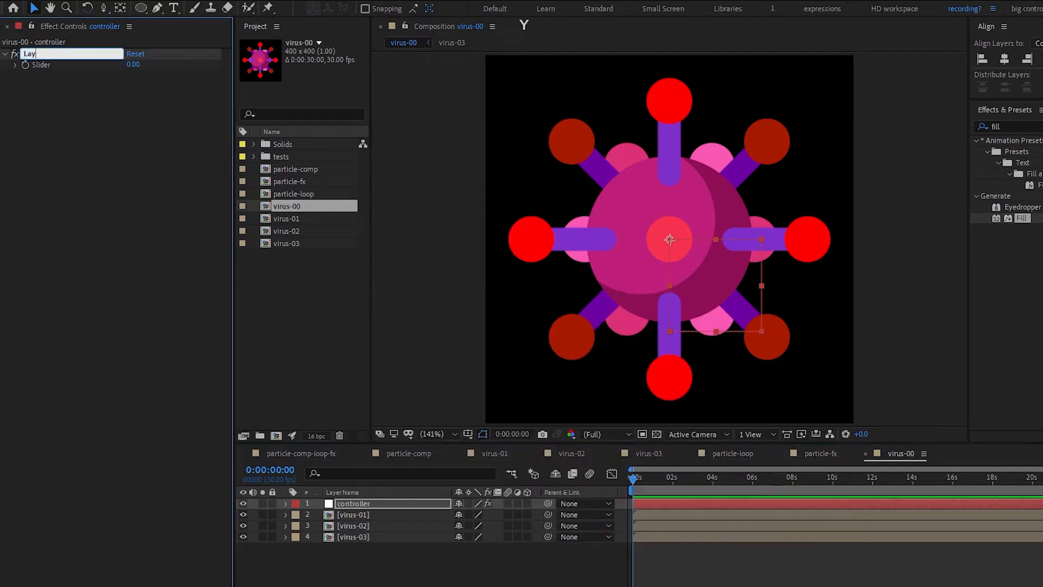
text(er control)
- Start an Opacity expression on virus-01 with an if condition testing whether the controller's Layer selector slider == index
click(364, 514)
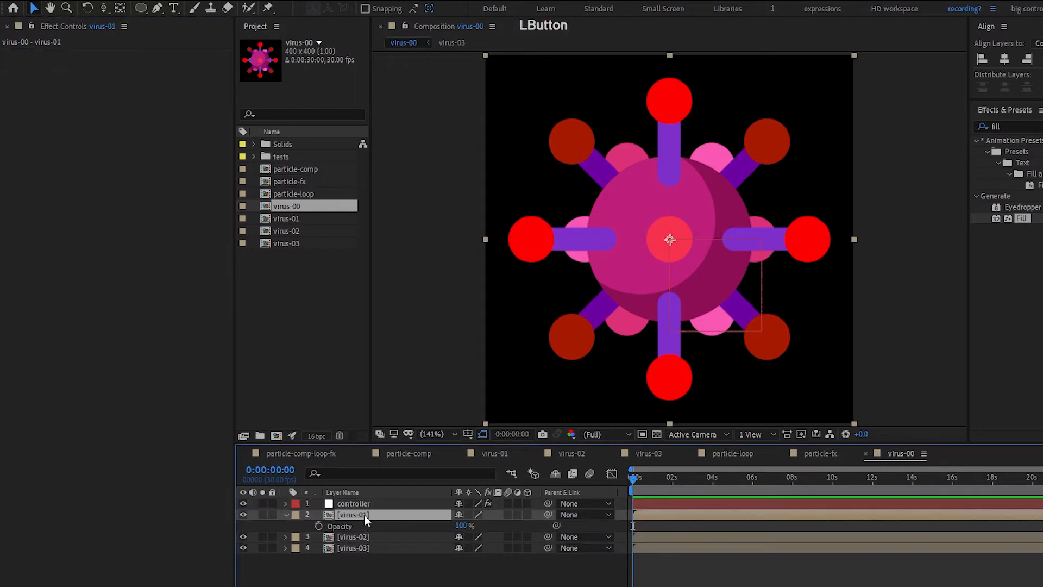
alt+click(320, 527)
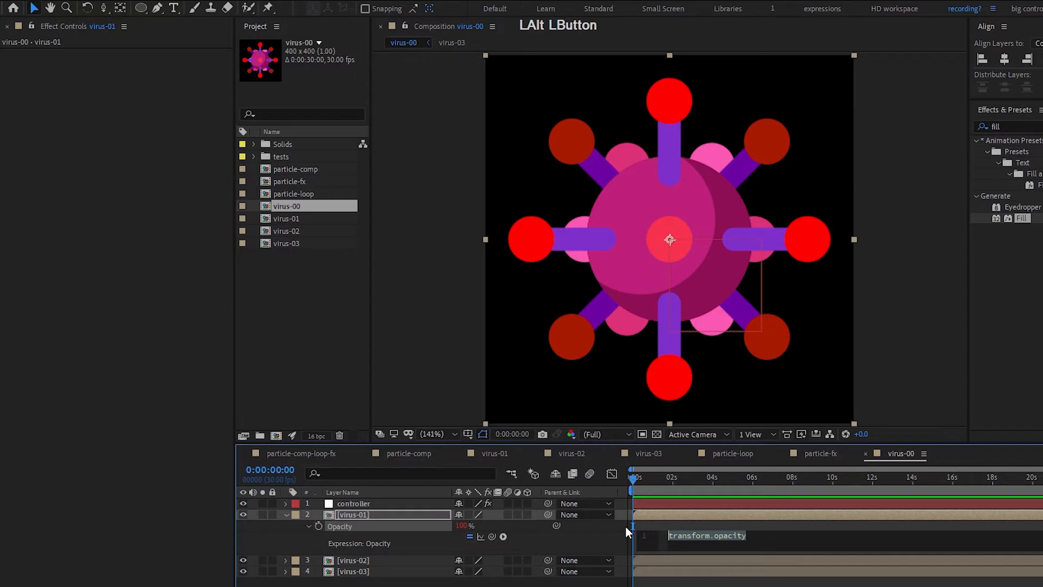
text(if)
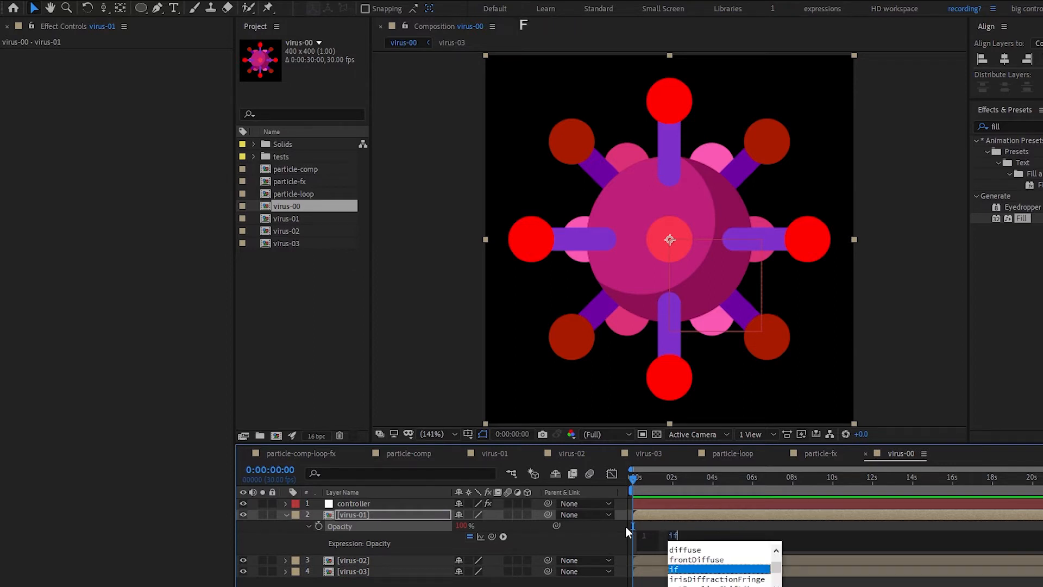
click(359, 503)
click(31, 26)
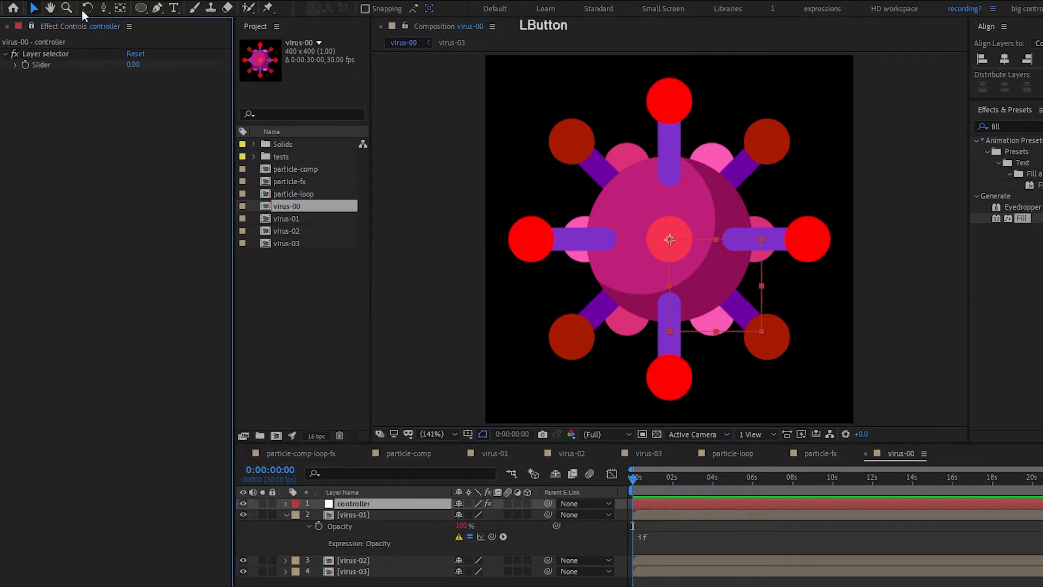
click(676, 539)
text(()
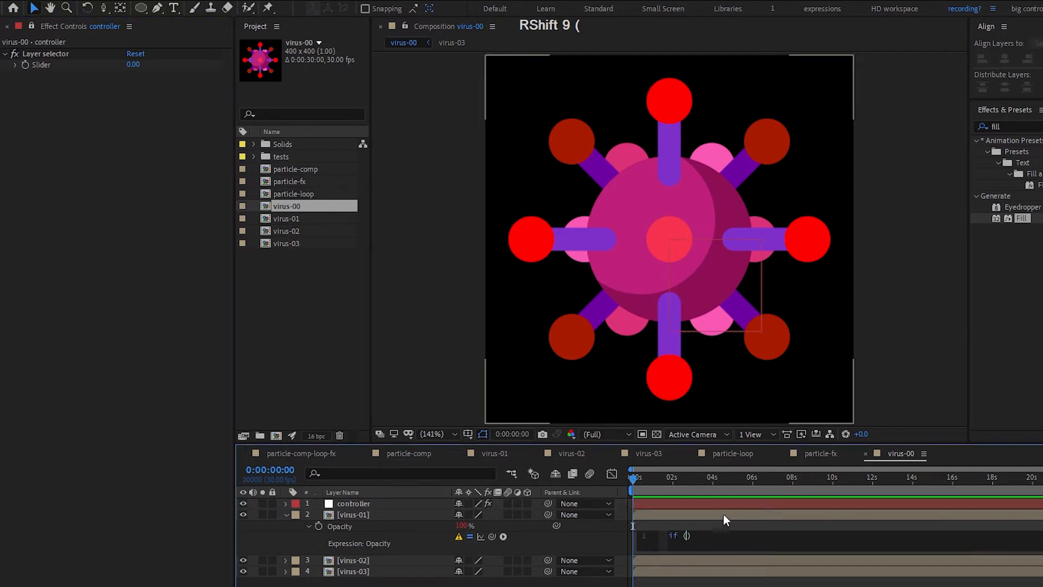
drag(492, 536, 57, 66)
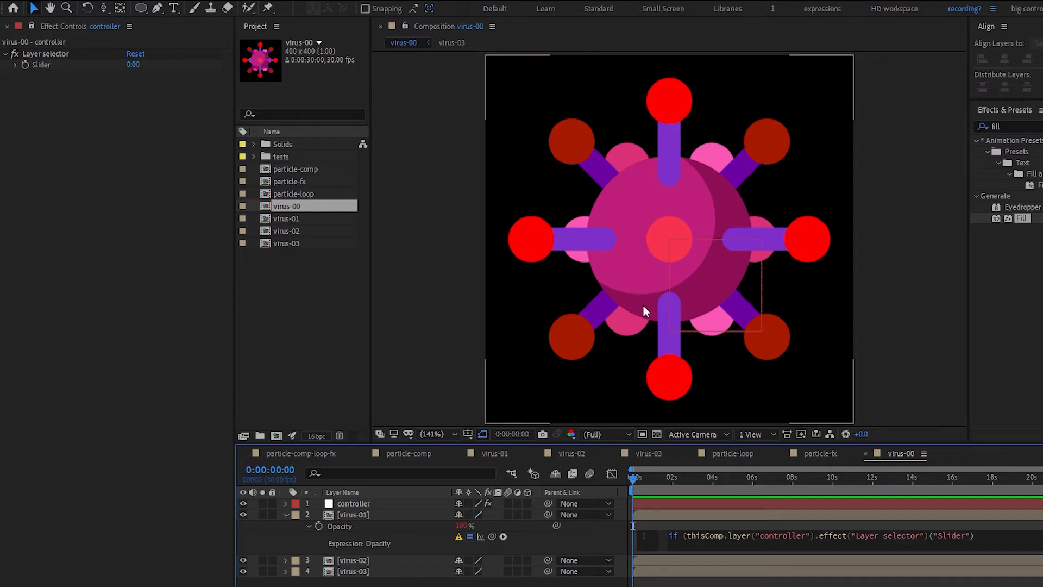
text(== index ))
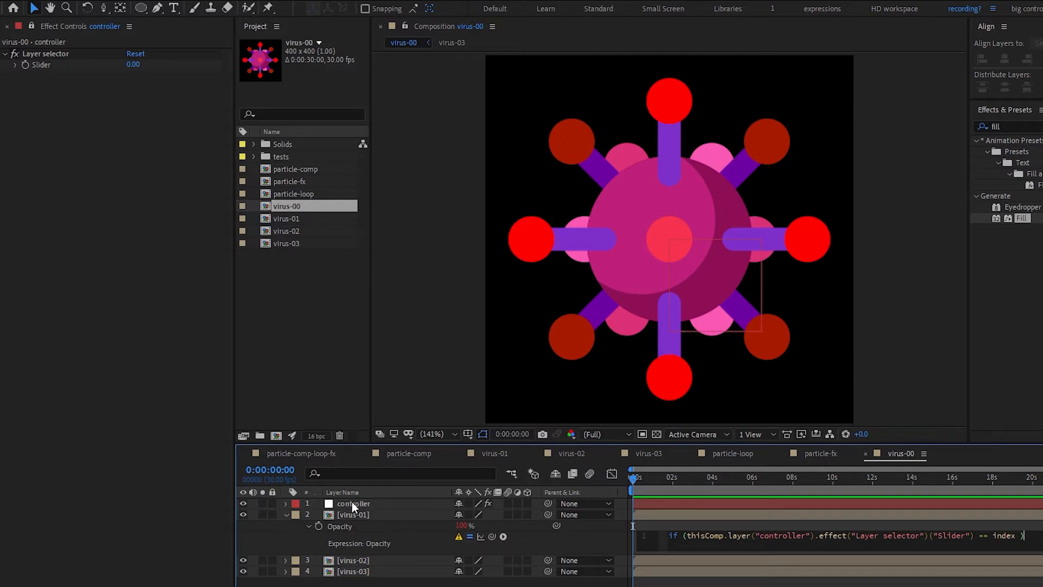
- Move the controller layer below the three virus layers so they take the first index numbers
drag(357, 501, 373, 579)
click(367, 504)
click(373, 549)
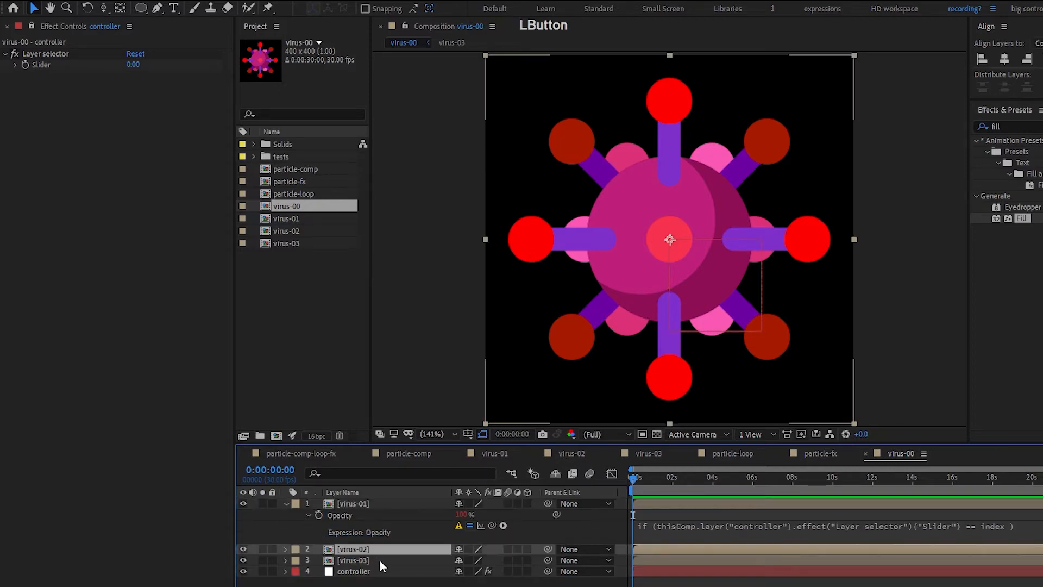
click(379, 560)
- Extend virus-01's Opacity expression so that the if branch returns 100
click(905, 524)
click(1031, 525)
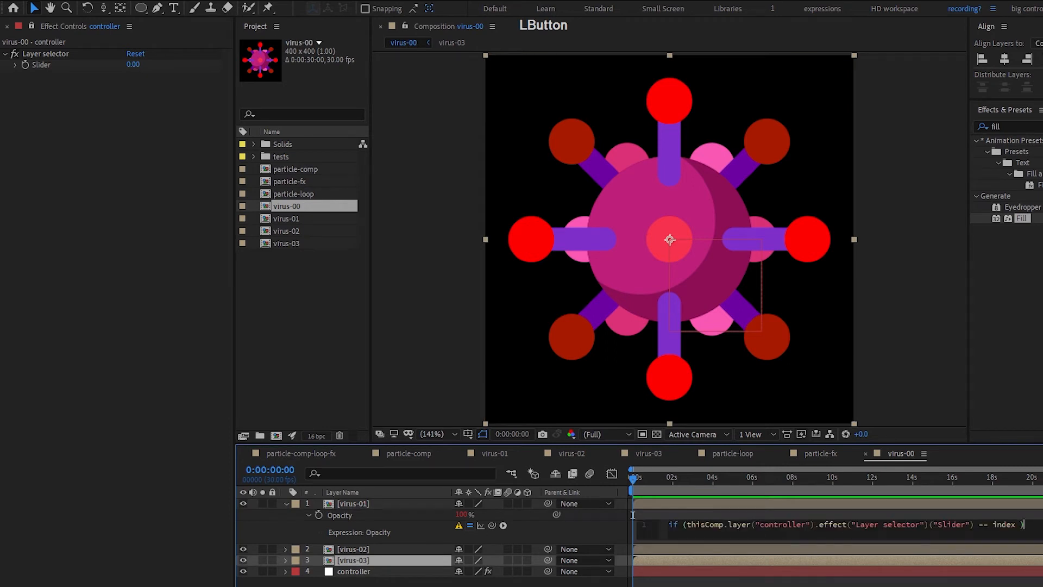
text({)
key(Return)
text(100)
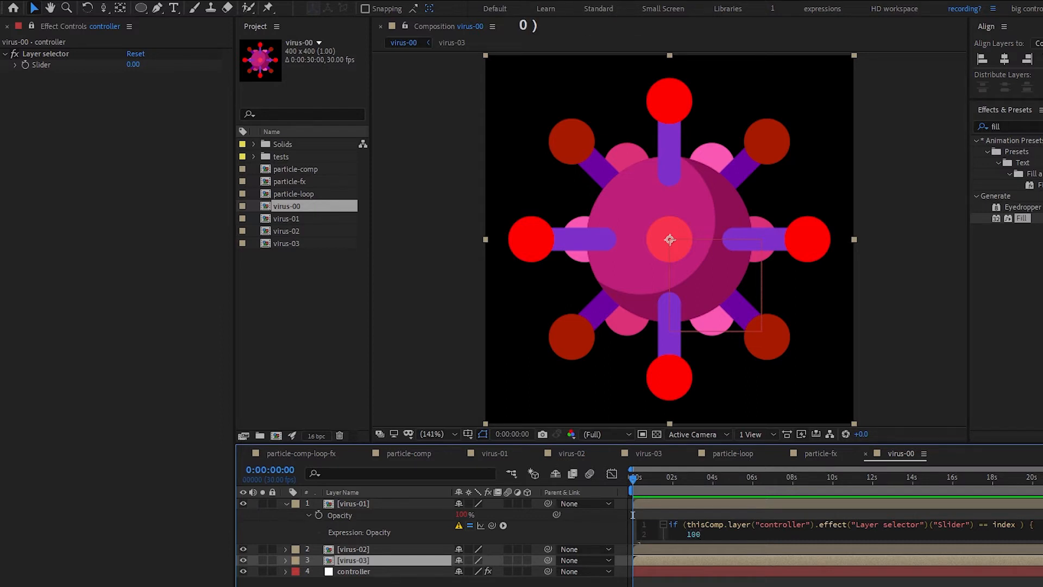
text(;)
key(Return)
- Add an else branch returning 0 to virus-01's Opacity expression and apply the expression
text(} else)
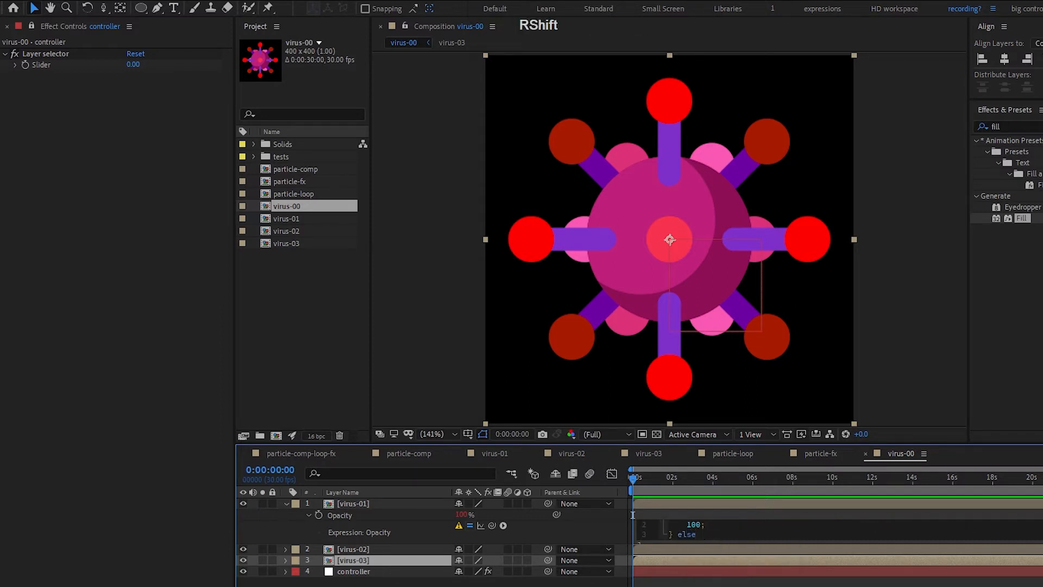
text( {)
key(Return)
text(0)
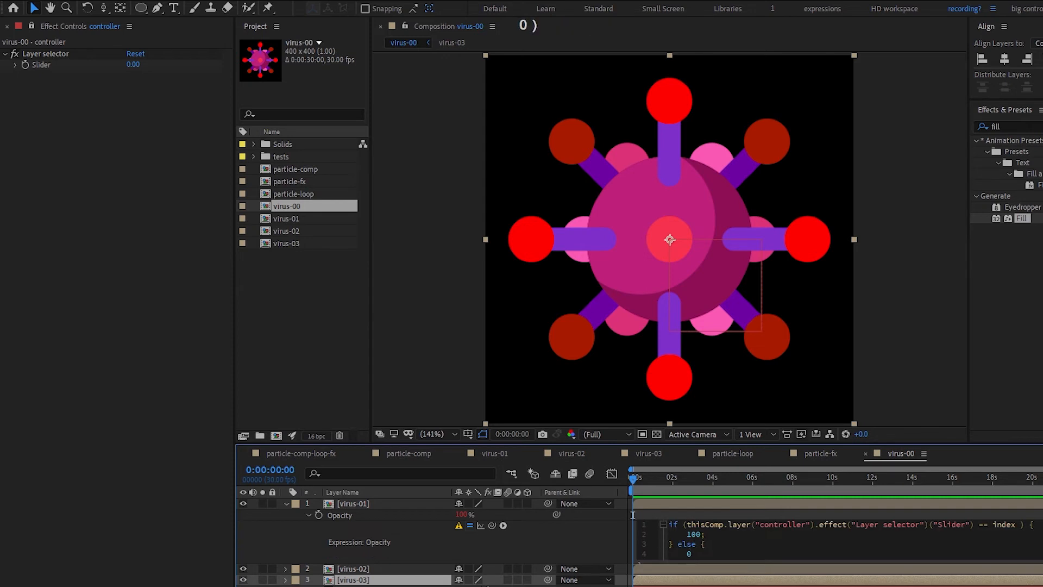
text(;)
key(Down)
key(KP_Enter)
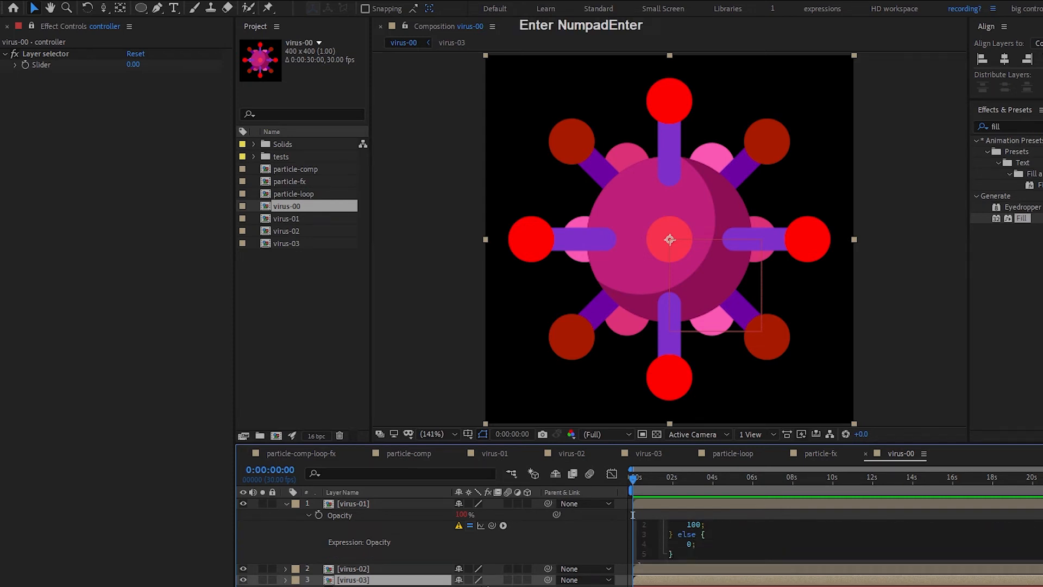
click(1035, 532)
click(831, 523)
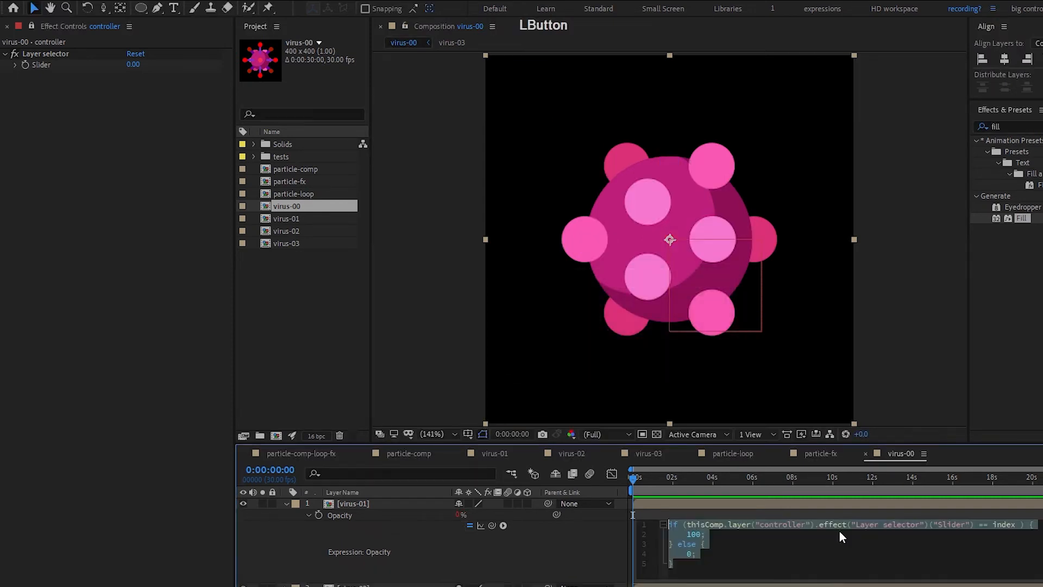
click(782, 527)
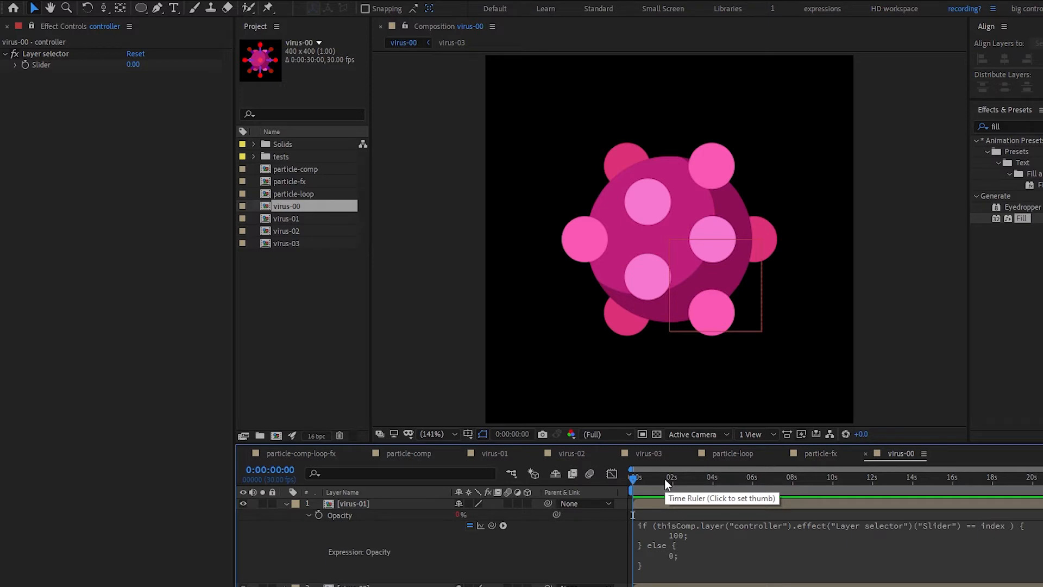
- Copy virus-01's Opacity property with its expression to the virus-02 and virus-03 layers
click(426, 513)
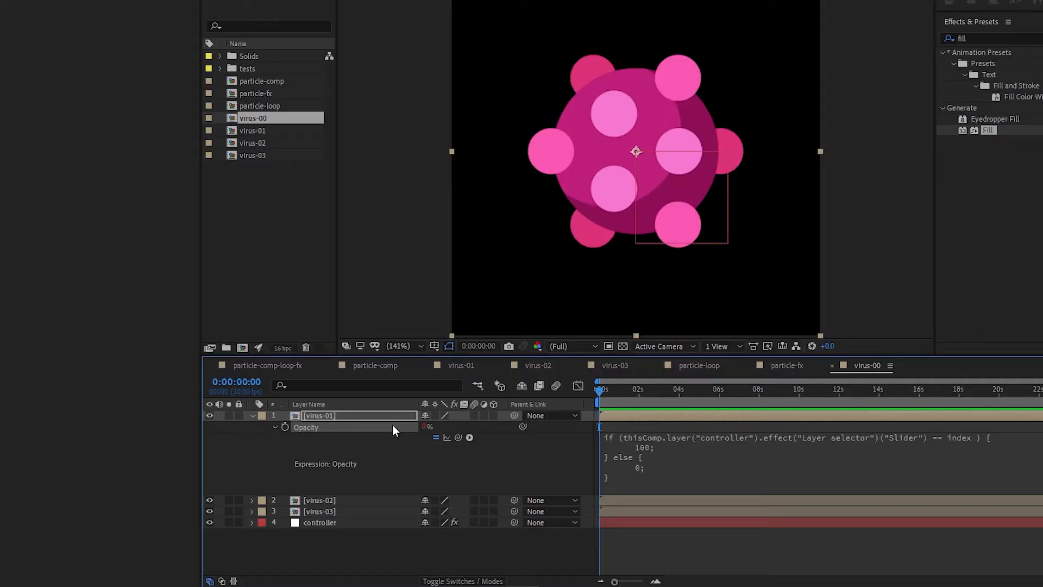
shift+click(353, 508)
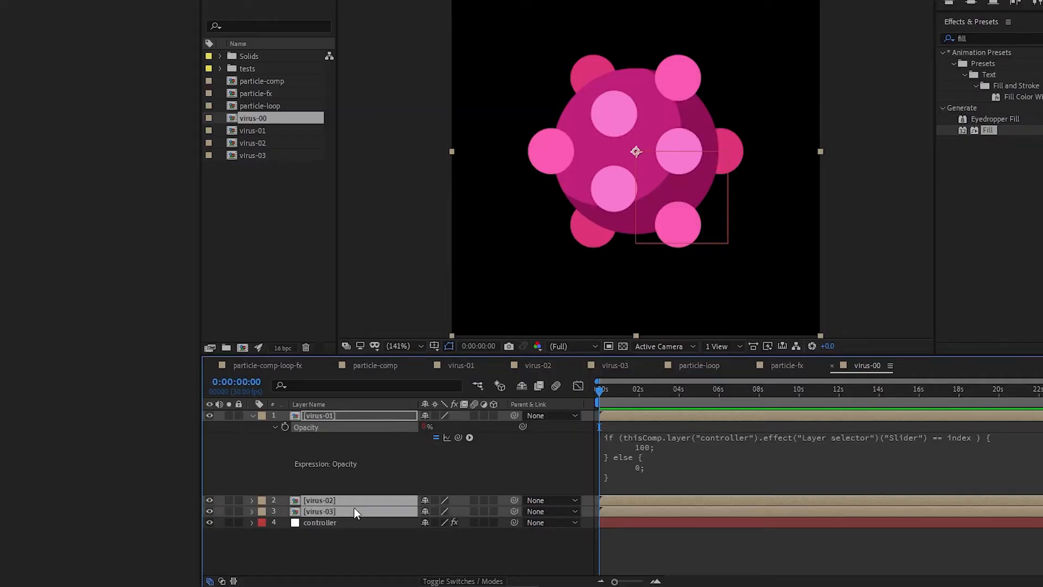
key(ctrl+v)
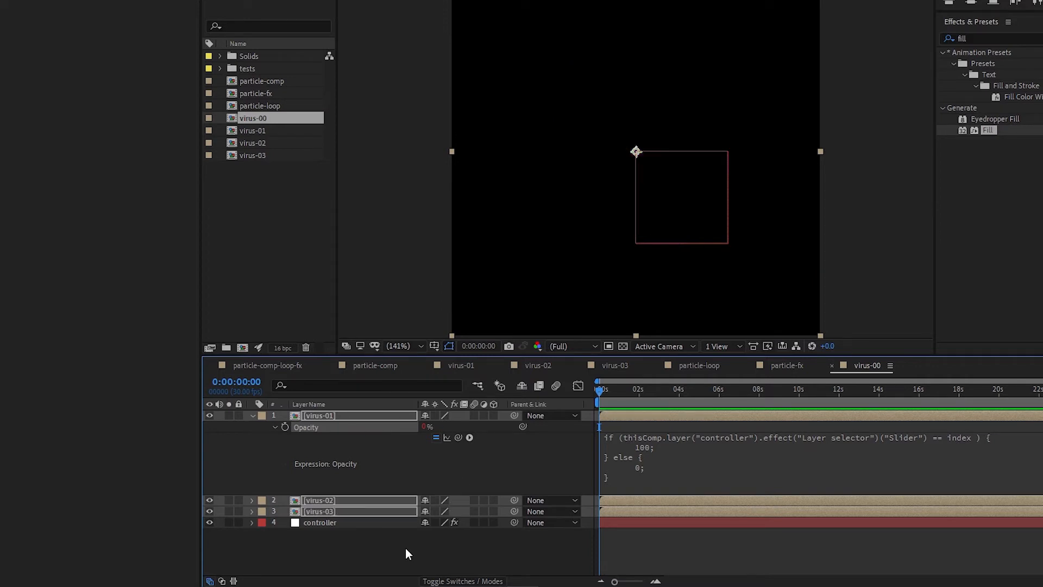
click(405, 547)
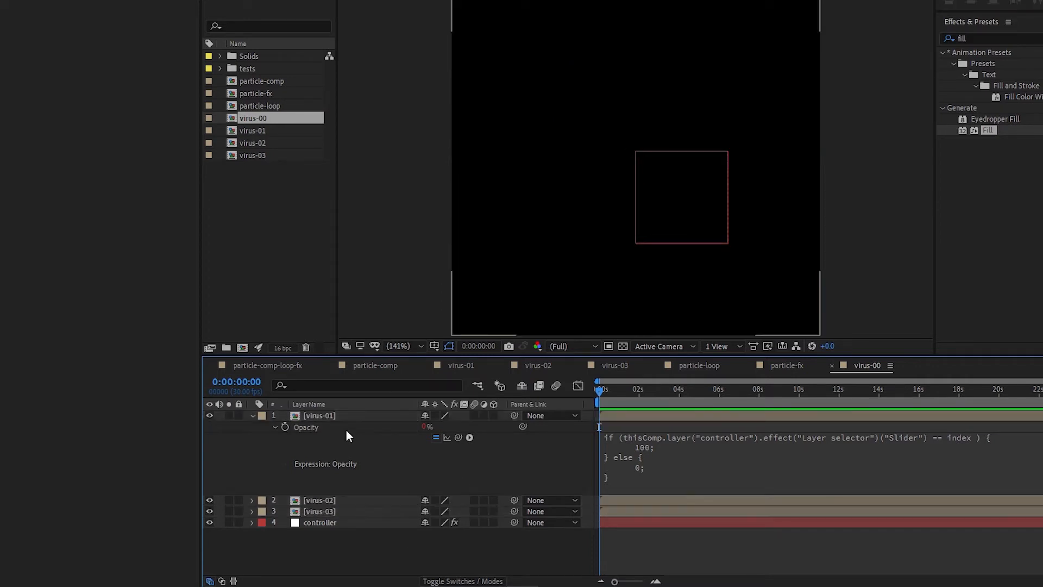
click(329, 427)
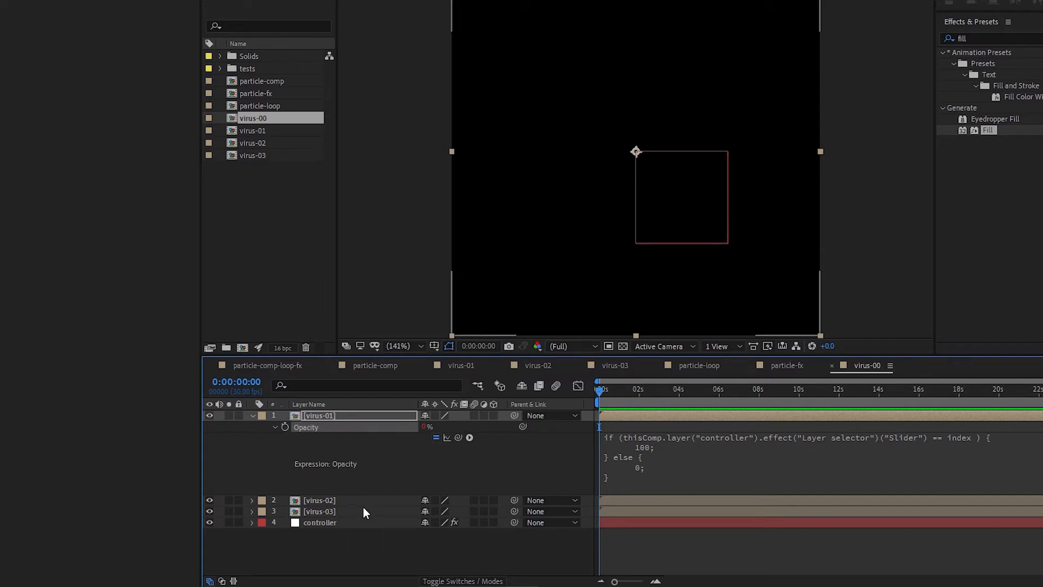
right_click(344, 427)
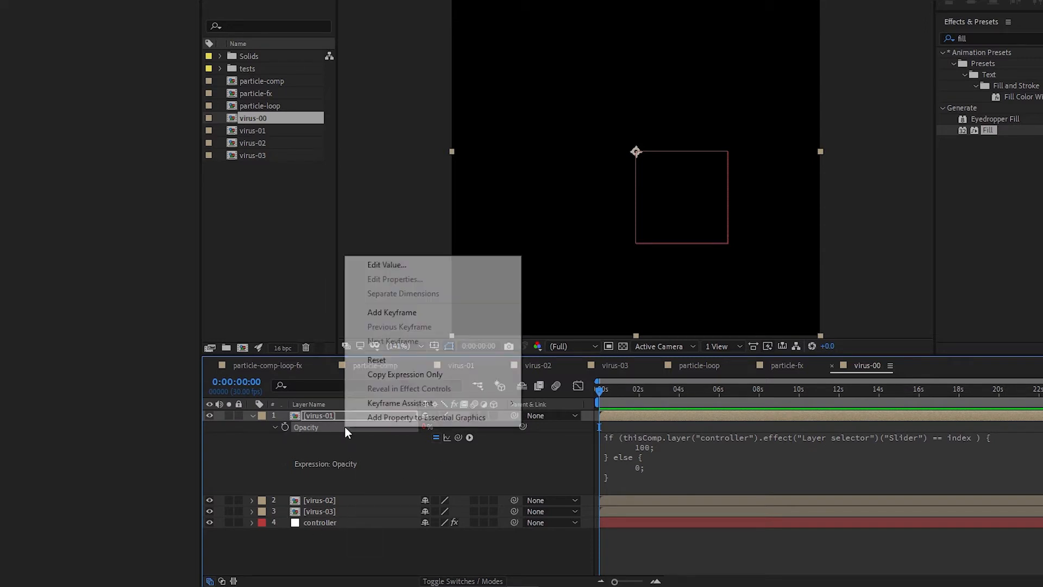
click(279, 436)
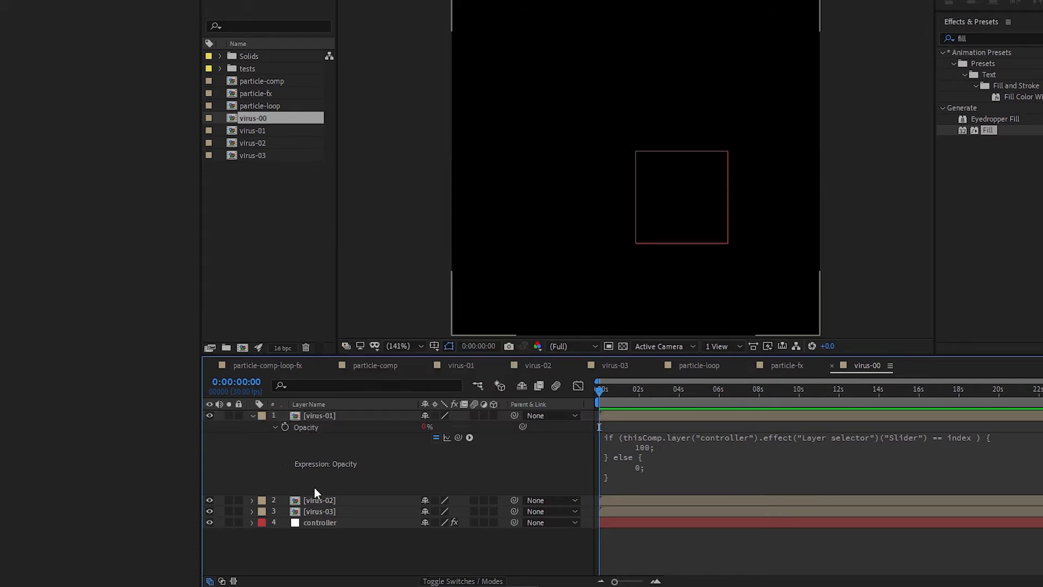
- Reveal the Opacity properties of virus-02 and virus-03 to check the pasted expressions, and display the controller's effect settings
click(327, 510)
shift+click(332, 500)
key(t)
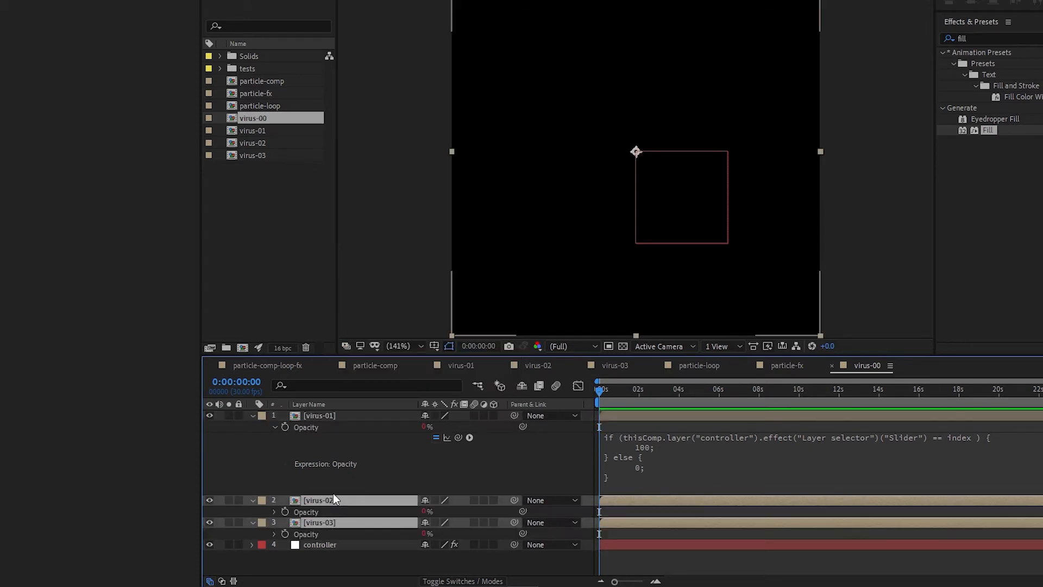
click(310, 544)
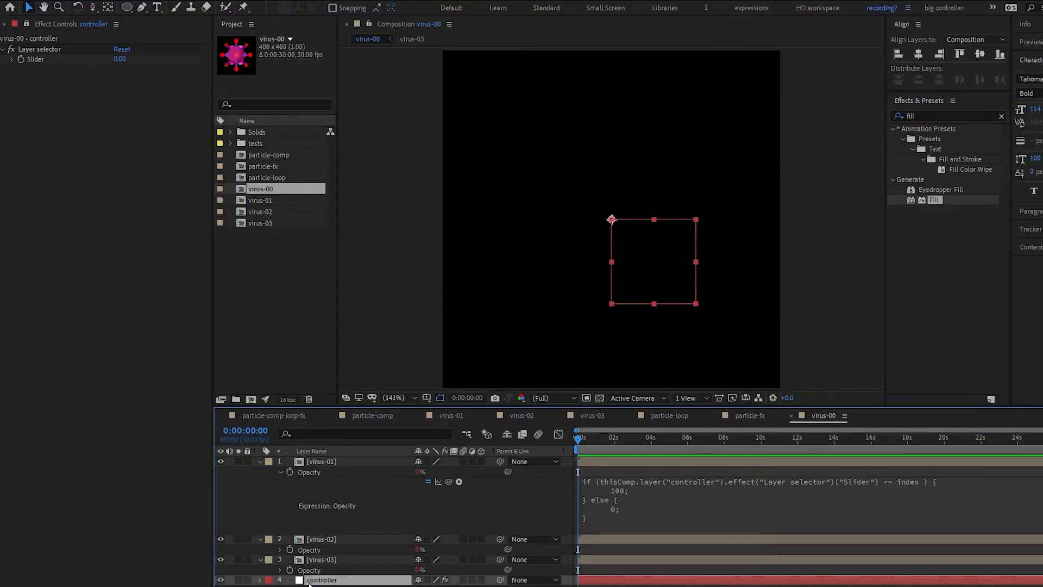
- Add an expression to the controller's Layer selector slider that reads random(1,3)
alt+click(21, 59)
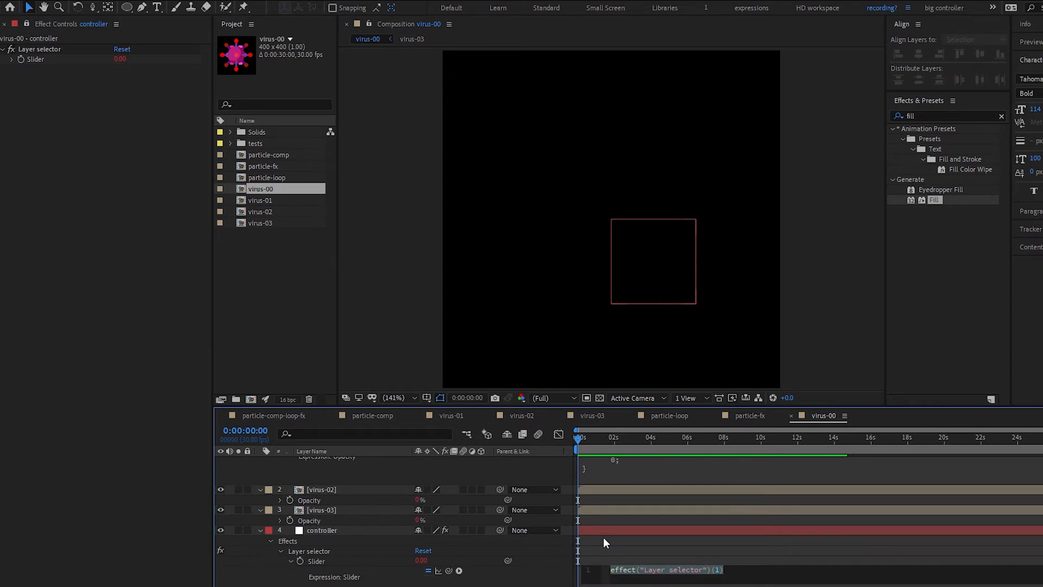
text(random)
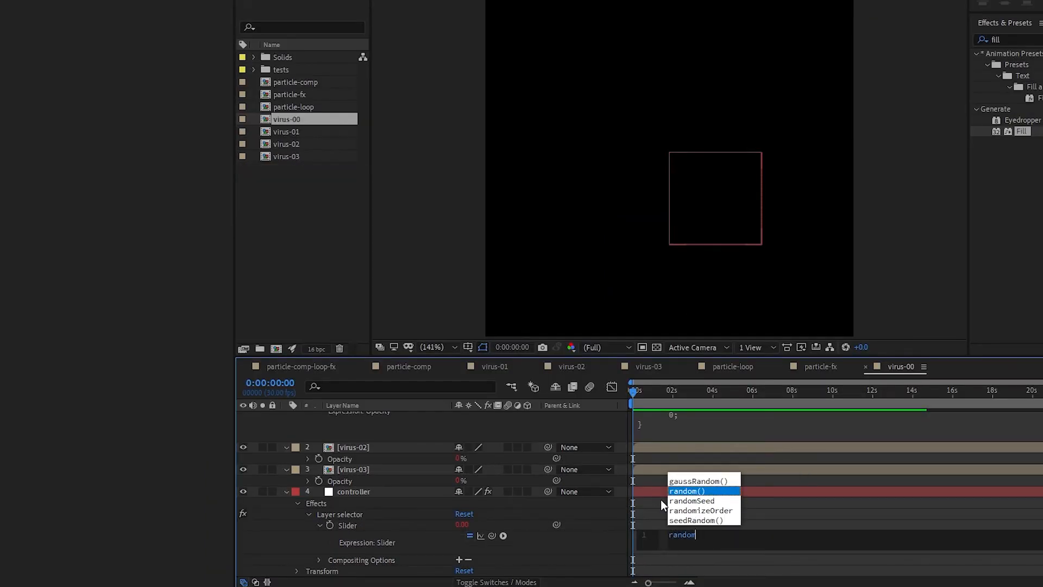
key(Return)
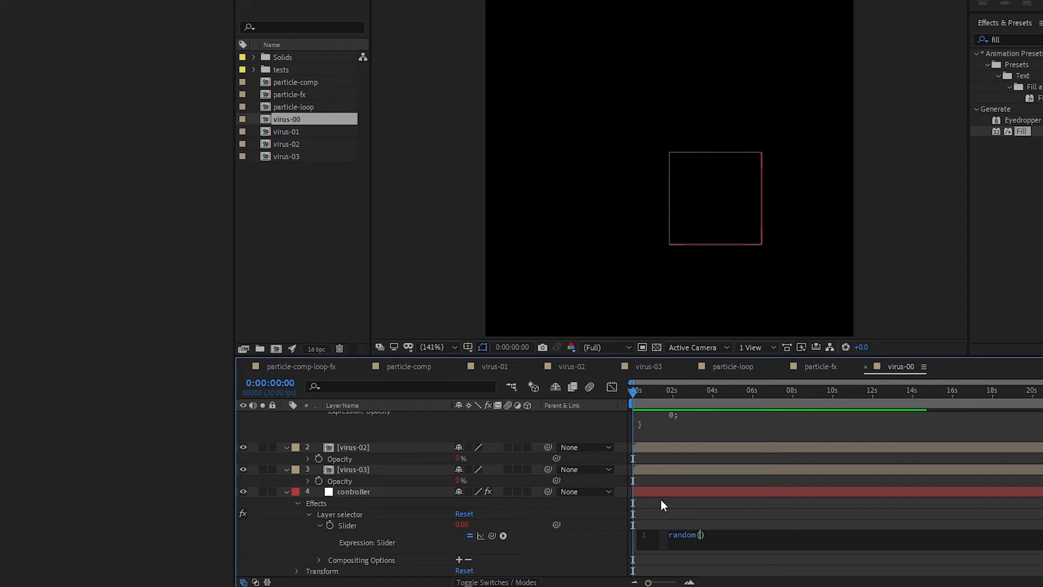
key(ctrl+a)
key(BackSpace)
text(random)
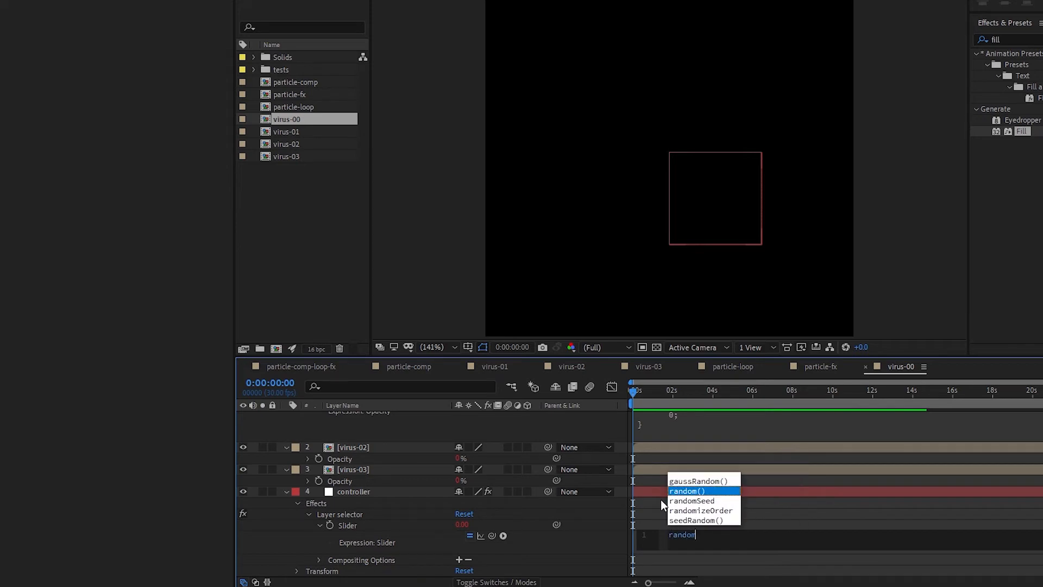
text((1,3))
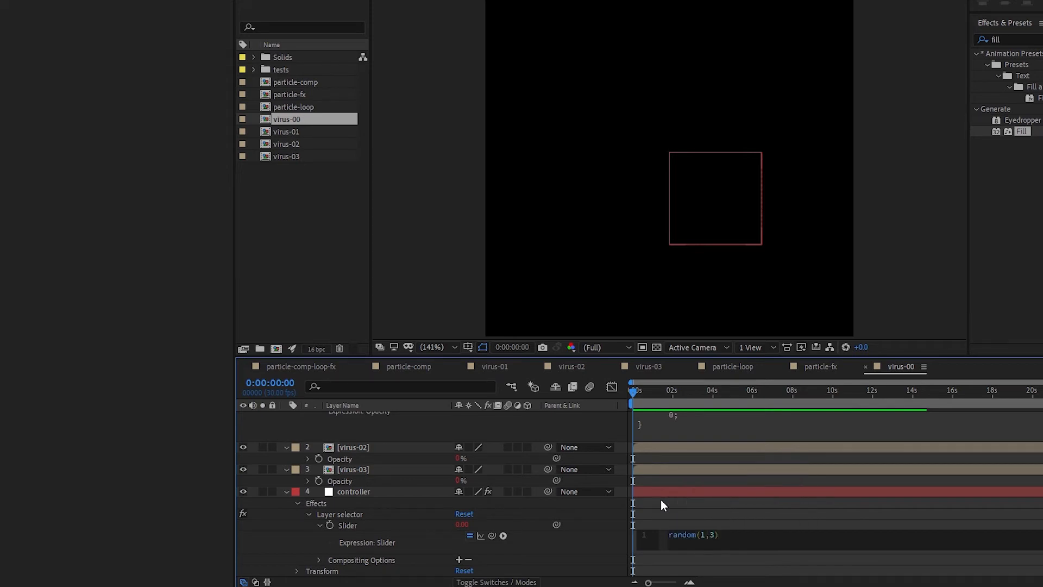
- Wrap the slider's random expression in Math.round so it reads Math.round(random(1,3)); and apply it
key(Home)
text(Math)
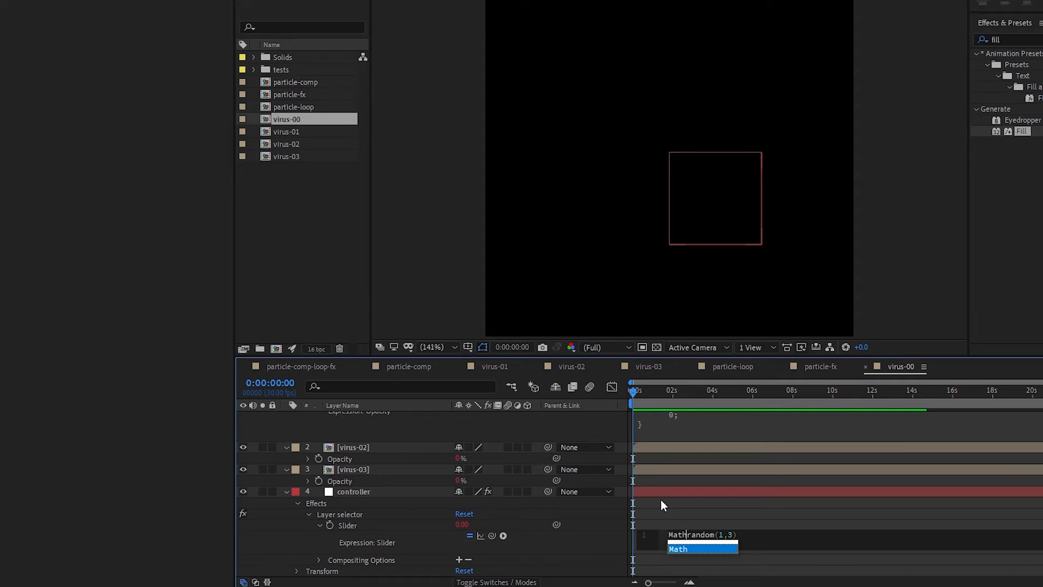
text(.round)
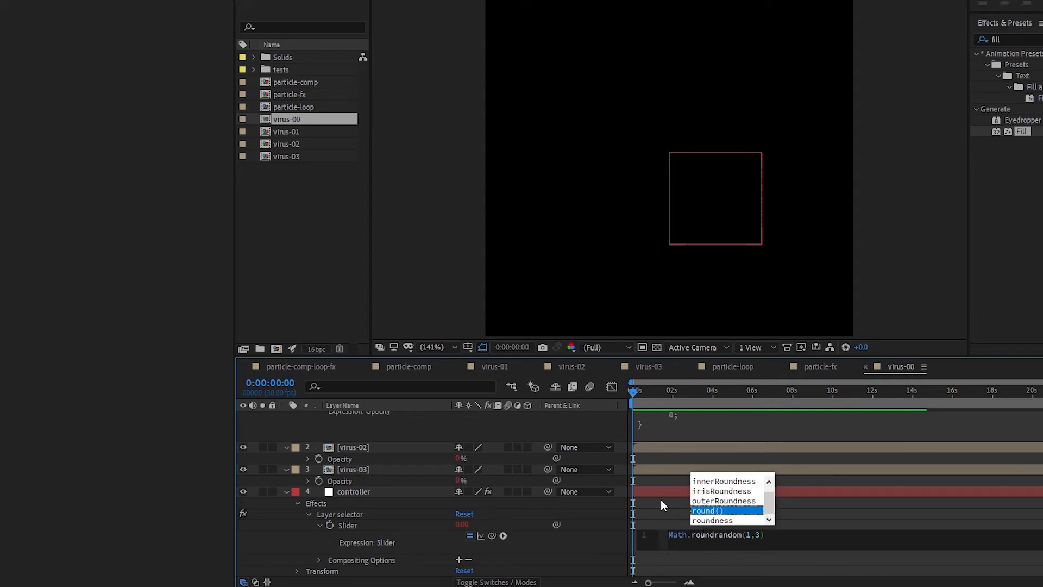
text(()
key(End)
text())
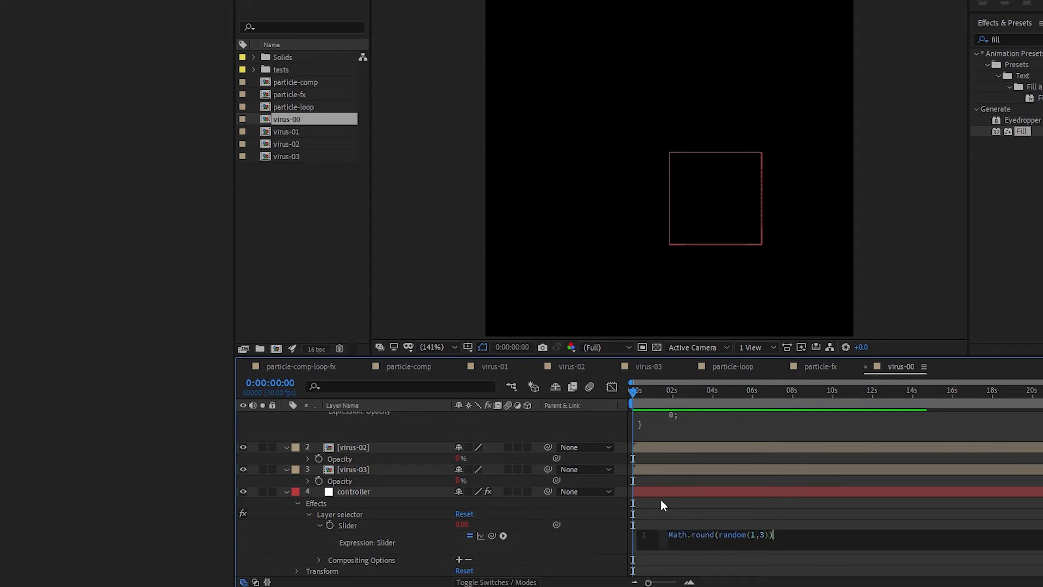
text(;)
key(KP_Enter)
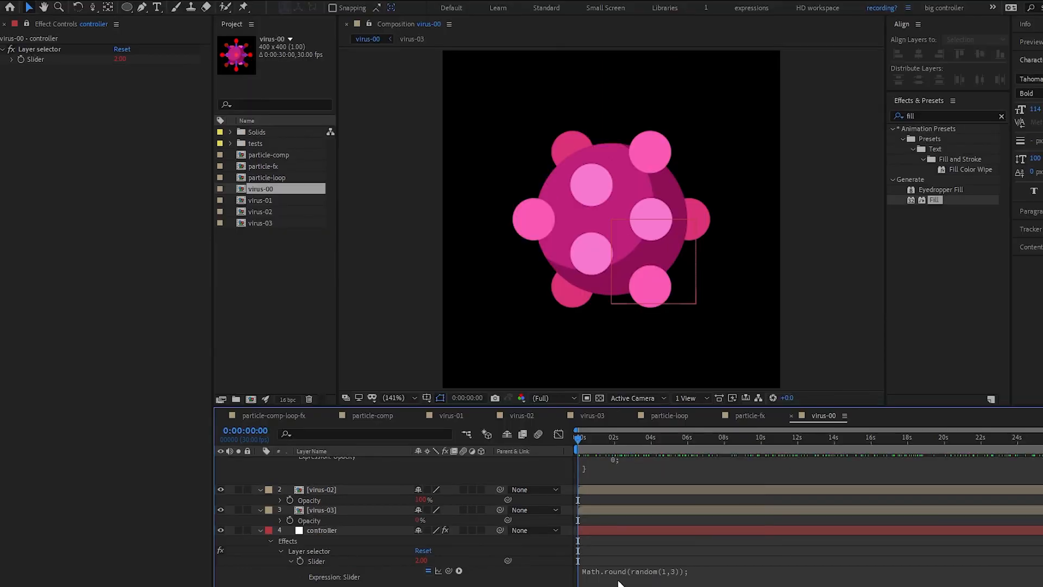
- Review the virus layers' opacity expressions and preview virus-00 to check the random switching between layers
scroll(508, 548, up, 3)
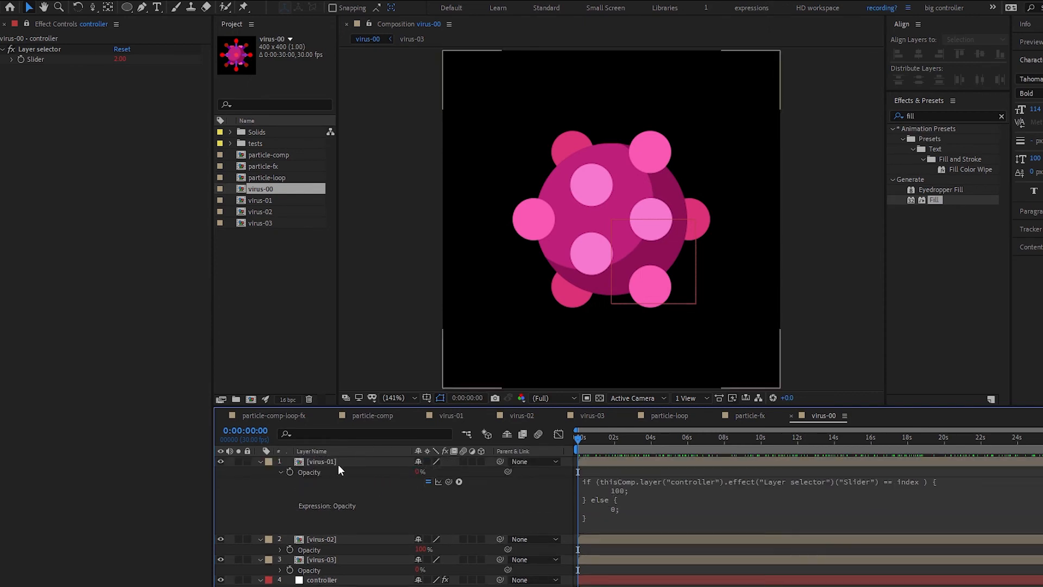
click(361, 460)
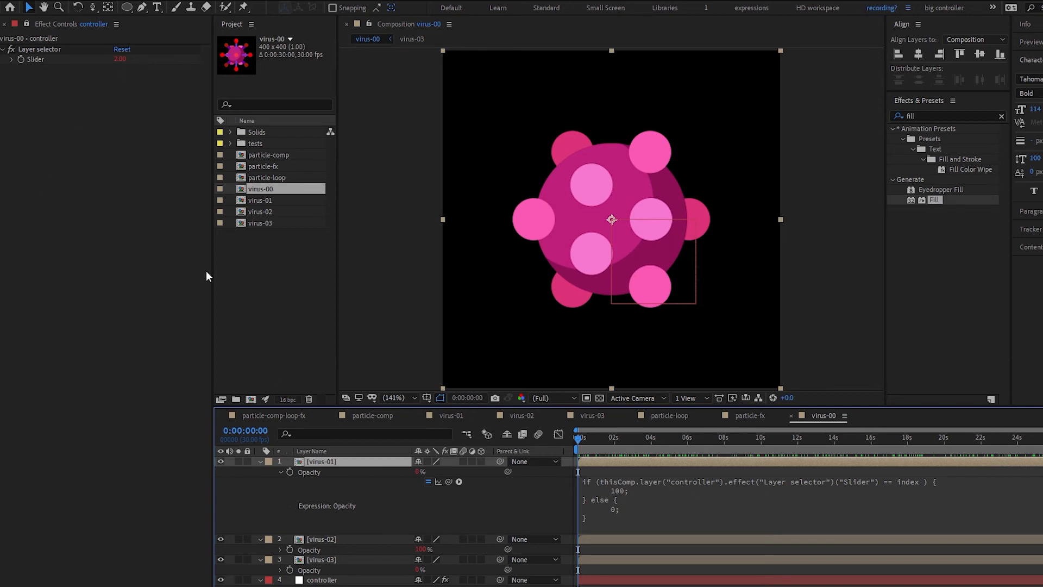
scroll(433, 547, down, 2)
scroll(439, 479, up, 2)
scroll(461, 494, down, 3)
drag(611, 439, 657, 439)
click(580, 438)
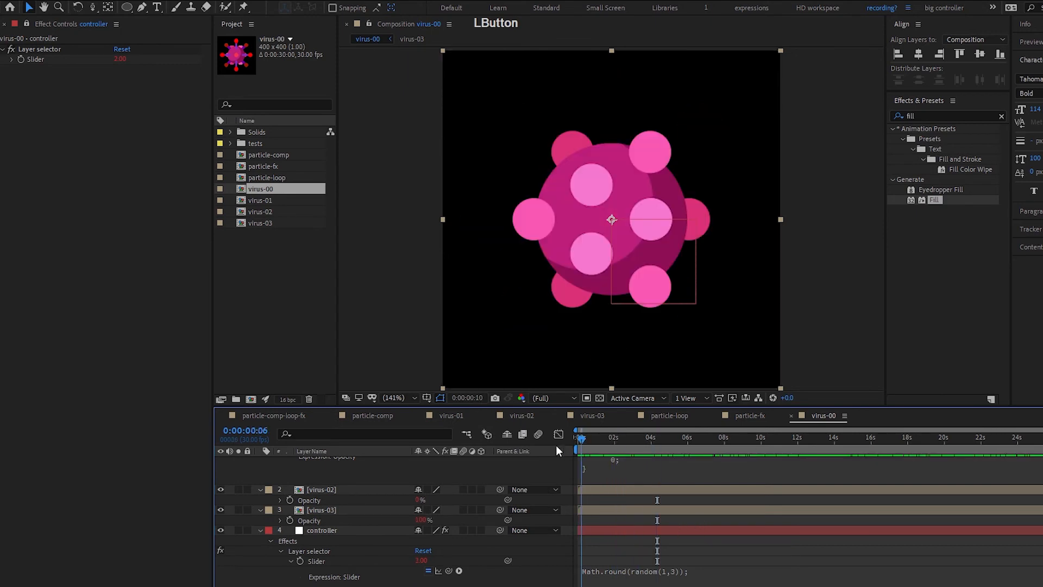
key(space)
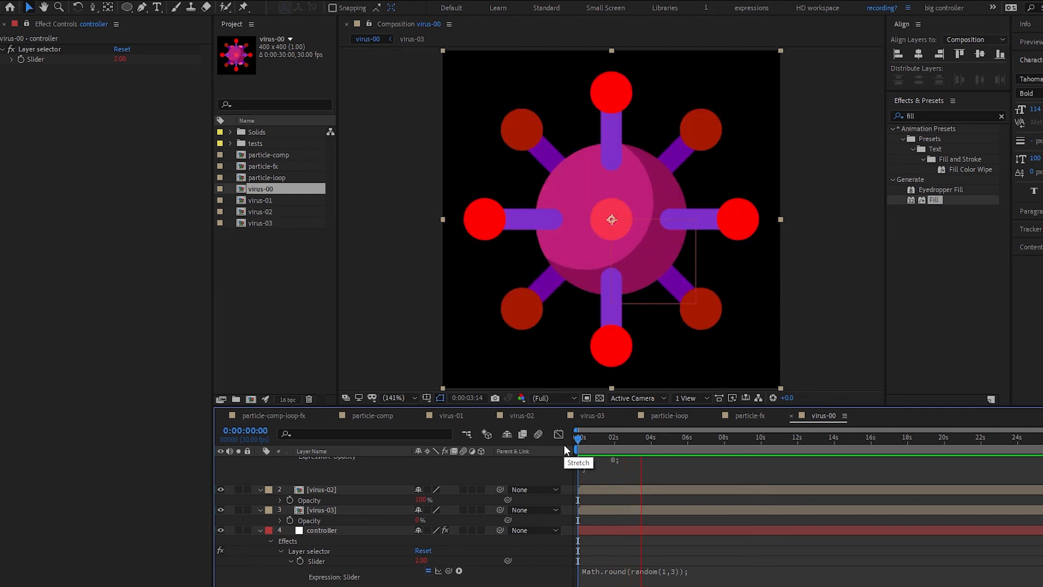
- In the particle-comp composition, replace the virus-01 layer with the virus-00 composition
click(512, 449)
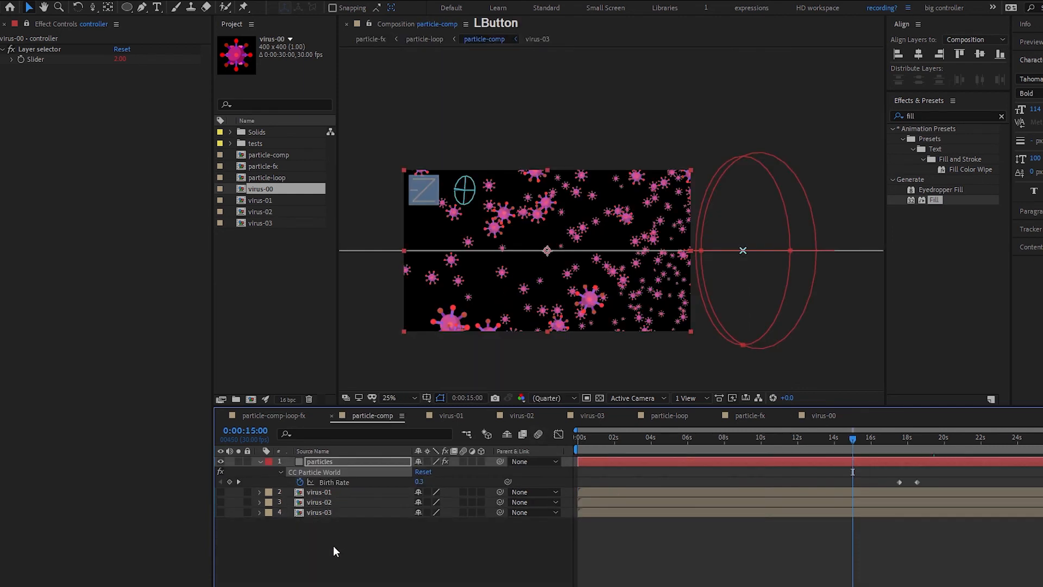
drag(333, 545, 315, 491)
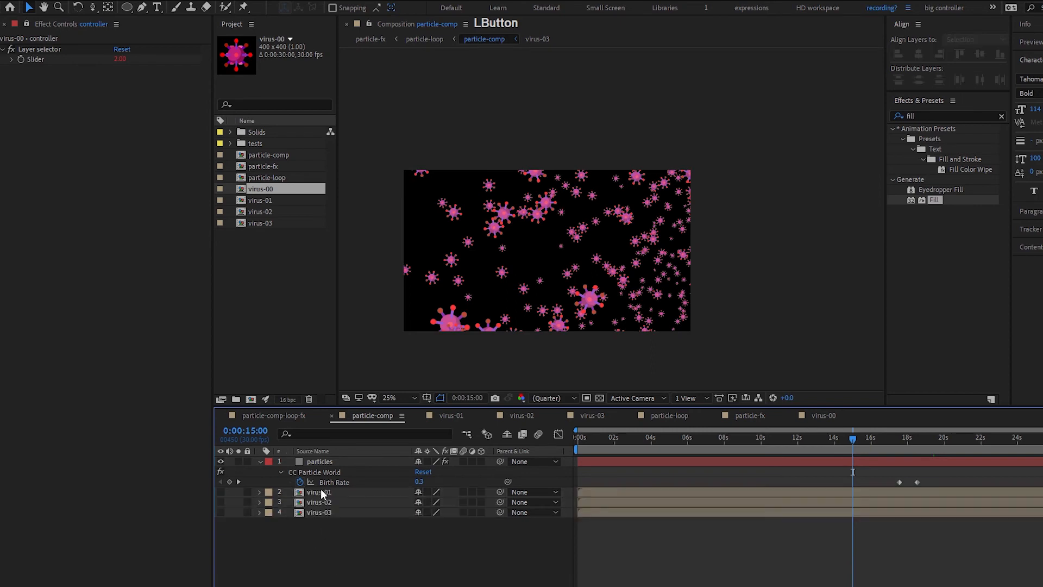
click(326, 490)
click(252, 184)
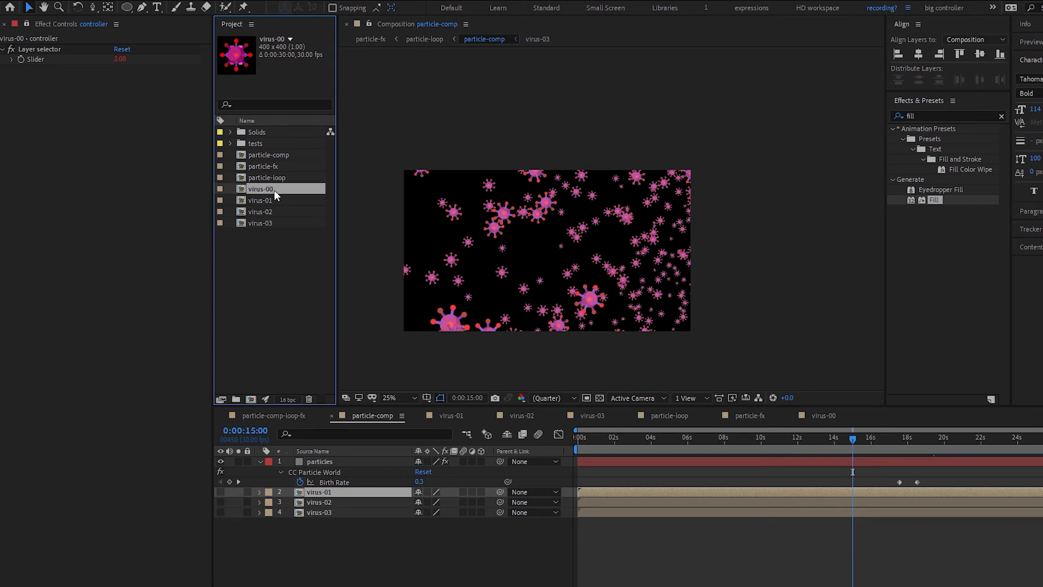
drag(274, 191, 332, 493)
key(alt)
- Delete the virus-02 and virus-03 layers from particle-comp and select the virus-00 layer
drag(334, 550, 325, 504)
key(Delete)
click(329, 491)
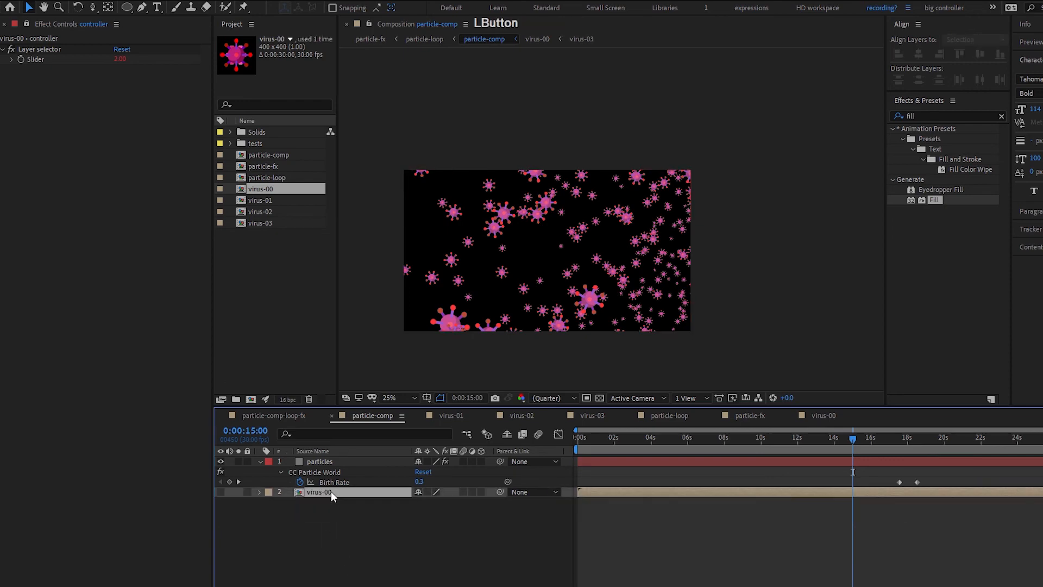
- Set the particles layer's CC Particle World Texture Time to Birth and scrub the timeline to check the particle textures
click(321, 461)
click(138, 395)
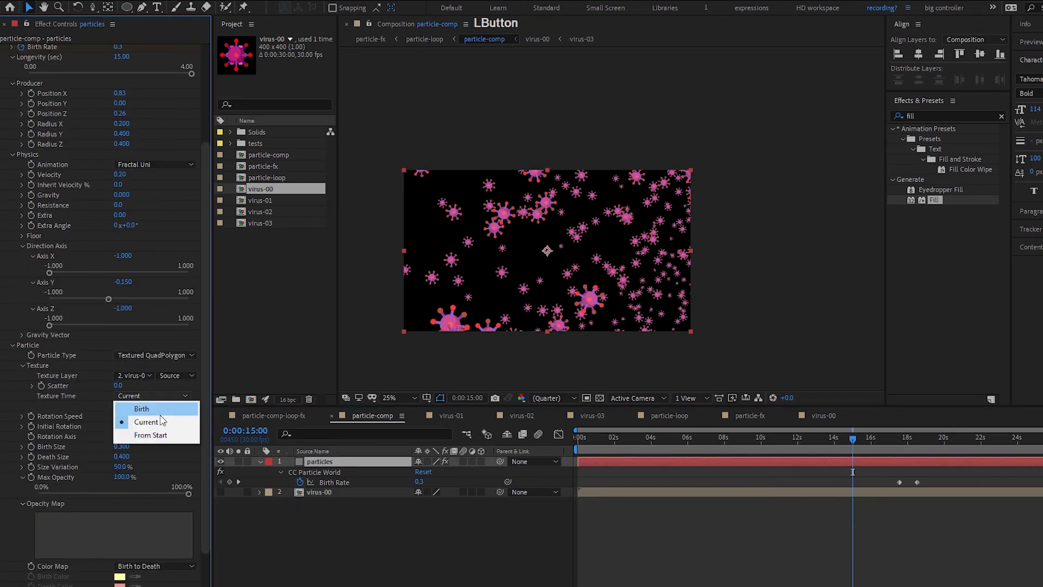
click(156, 411)
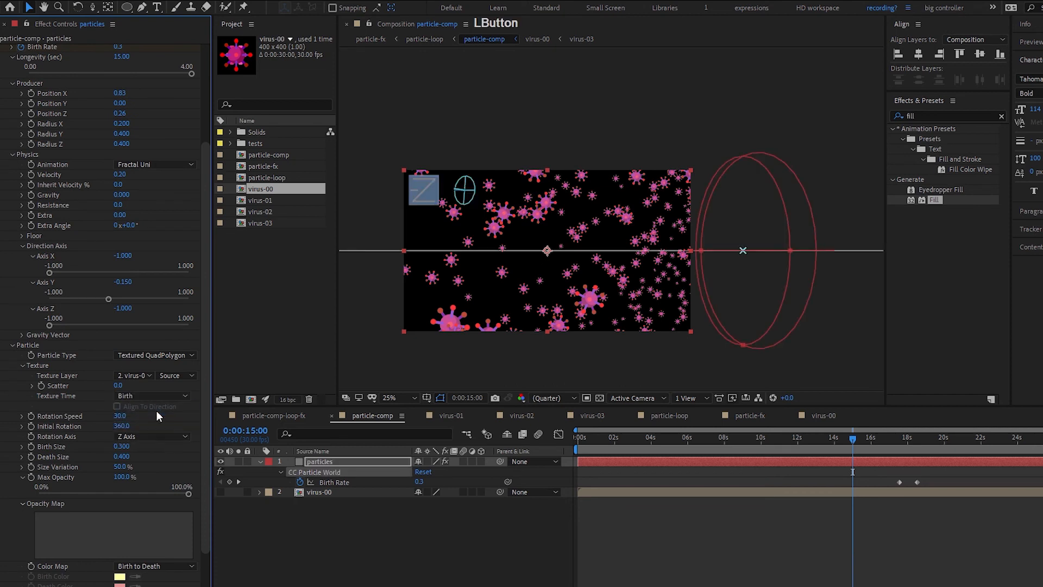
drag(594, 438, 620, 438)
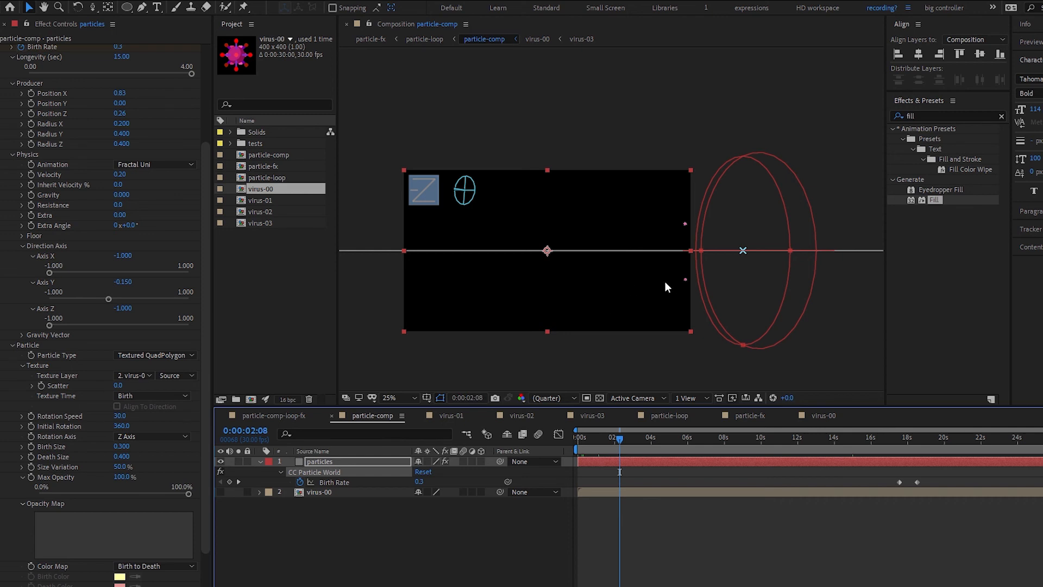
drag(631, 438, 761, 438)
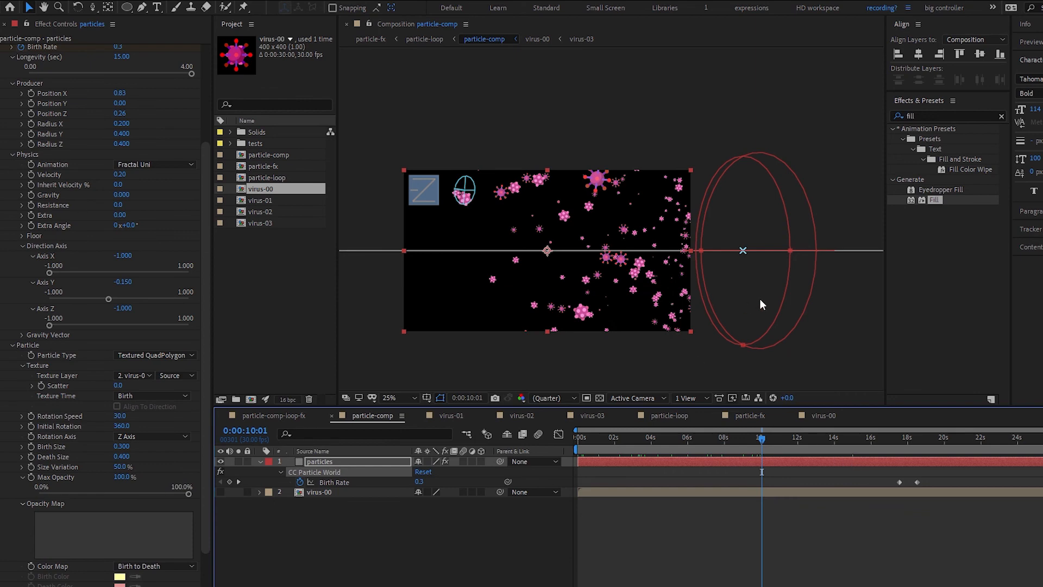
- Inspect the mixed virus particles at several times in the particle-fx composition and save the project
click(745, 415)
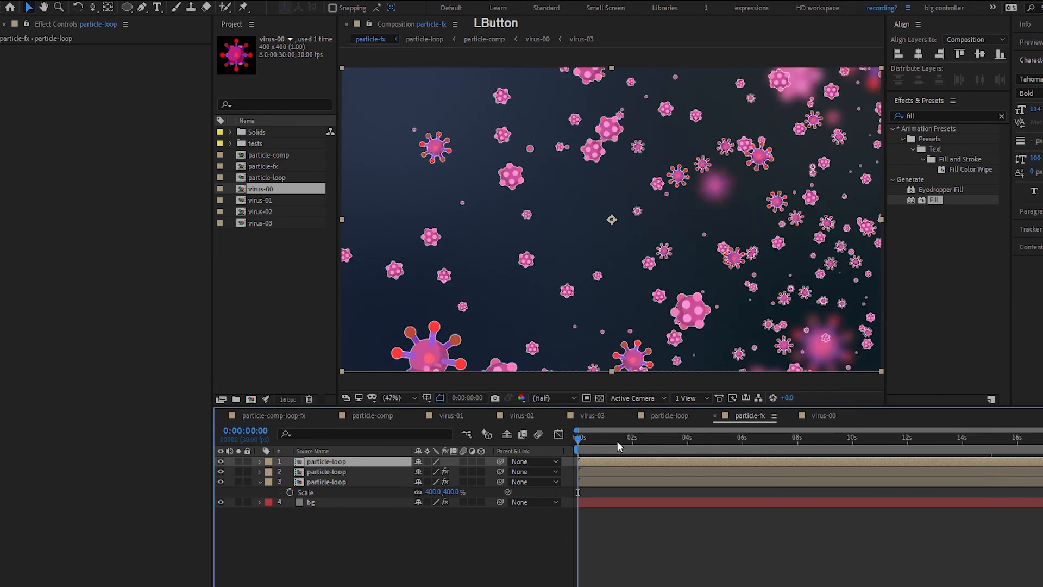
drag(617, 442, 608, 440)
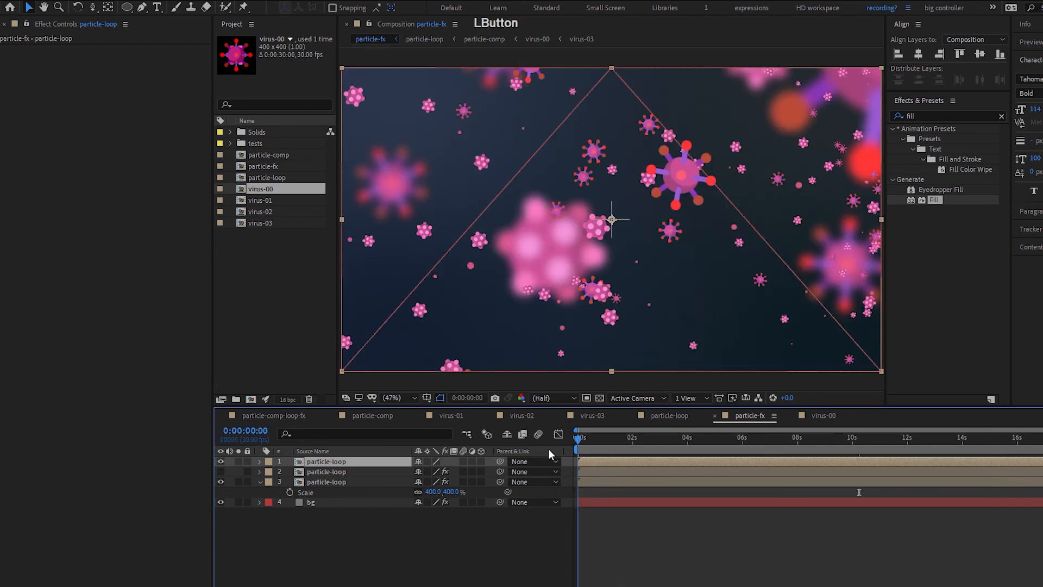
drag(548, 448, 968, 440)
key(ctrl+s)
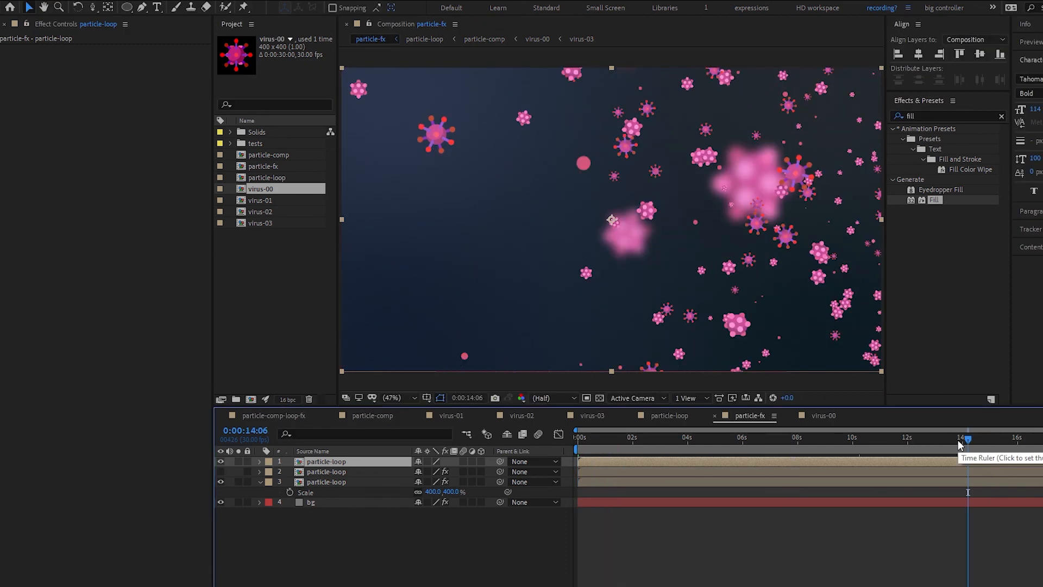
click(1042, 439)
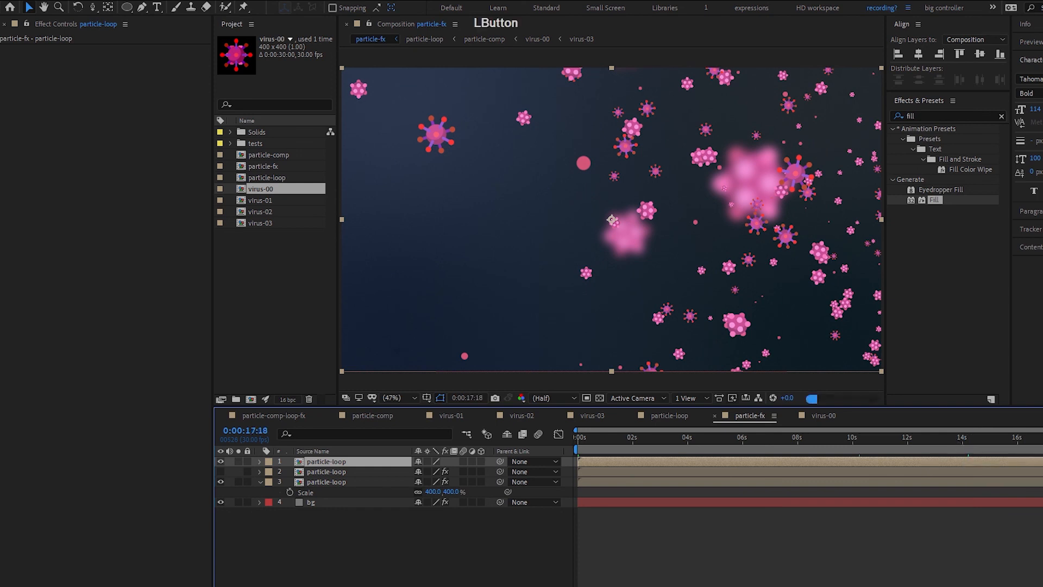